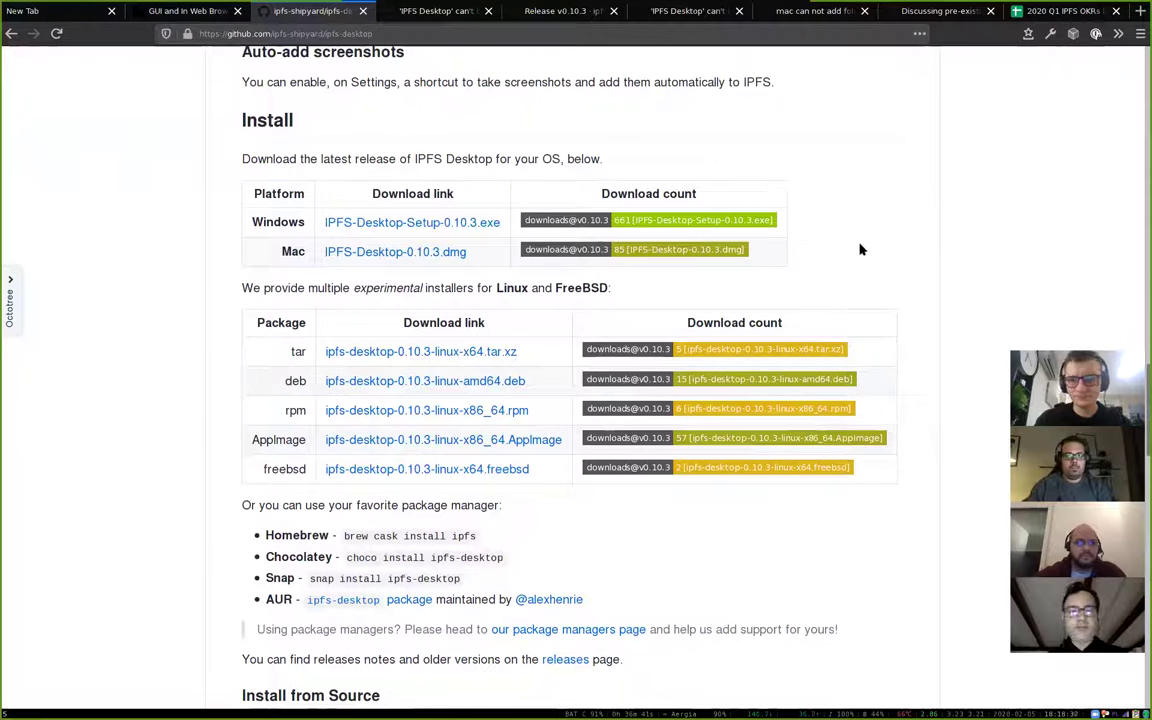
Open the ipfs-uri-scheme issue #1 link under Registering URI & URN in a background tab.
key("ctrl+a")
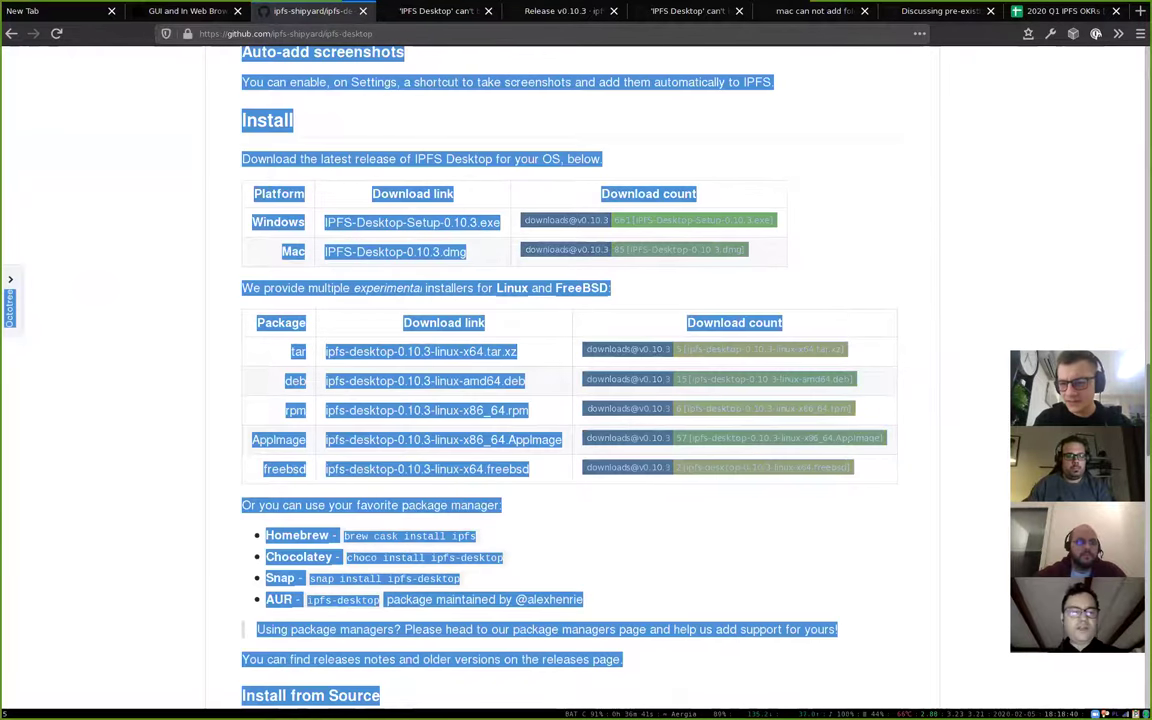
left_click(872, 168)
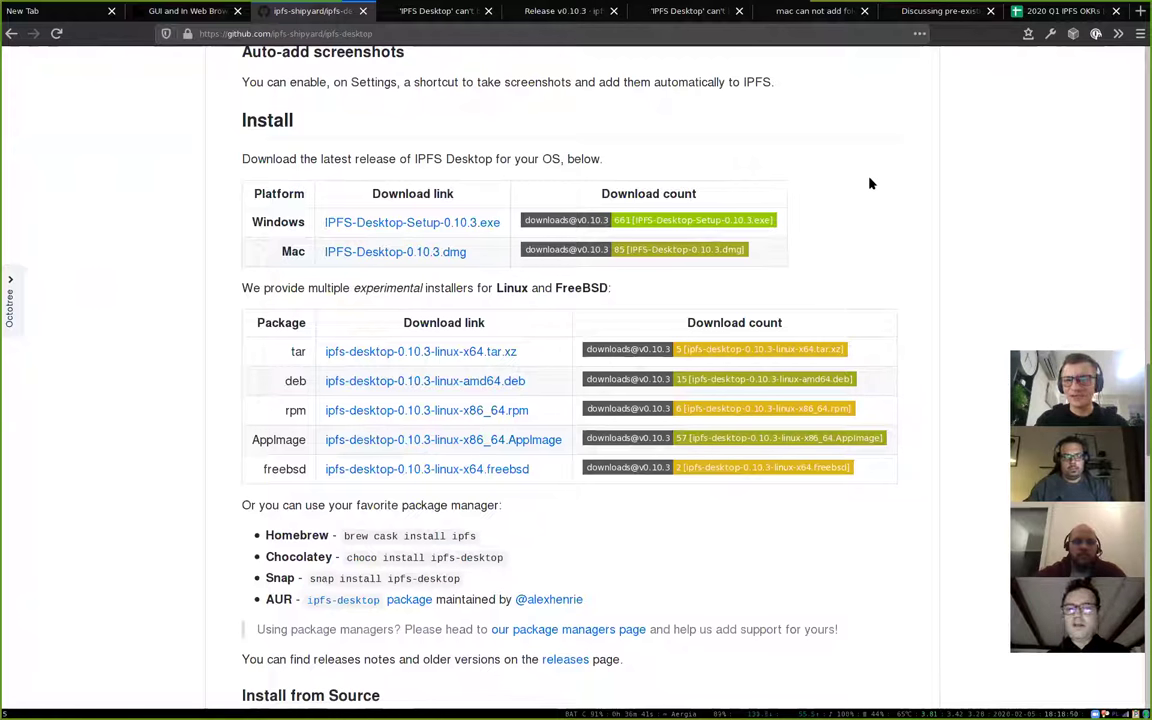
scroll(748, 254, "up", 1)
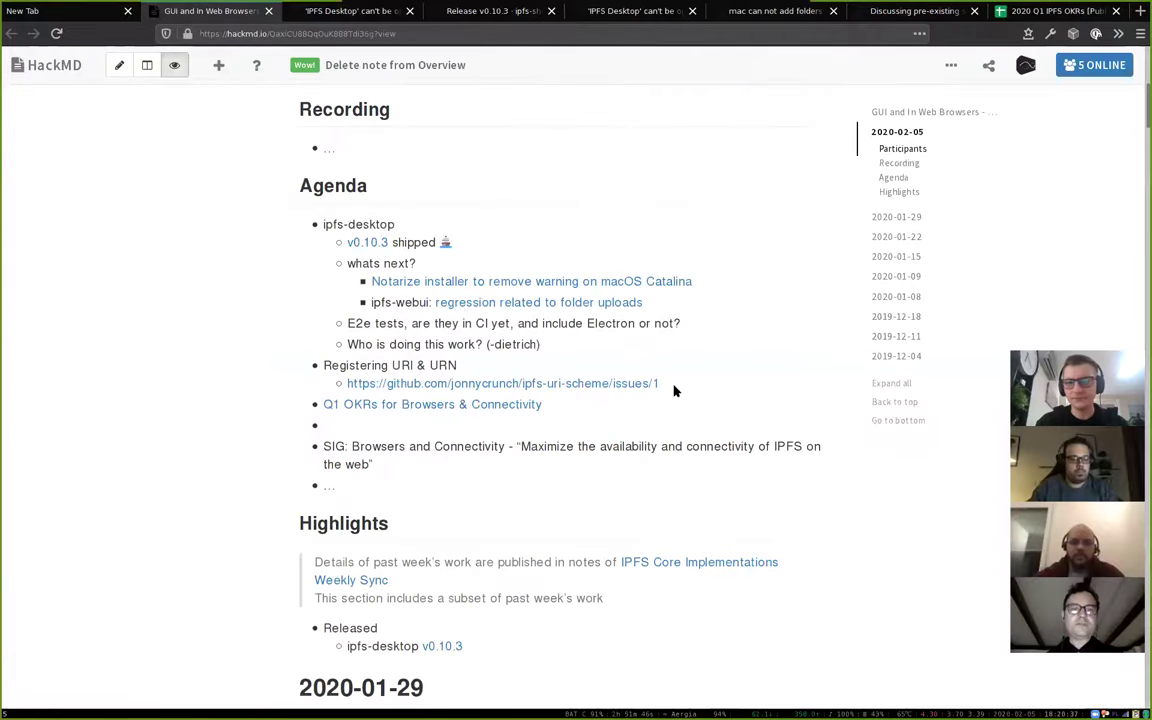
middle_click(643, 383)
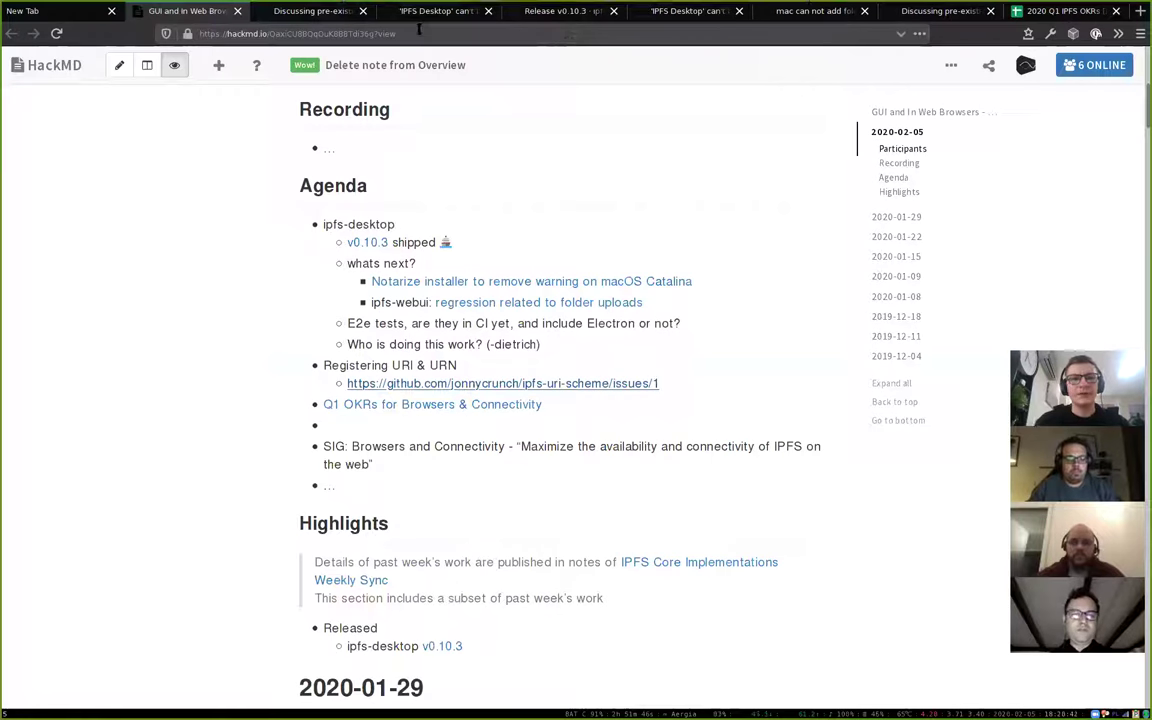
Open the ipfs-uri-scheme repository in its own tab, skim its README, then return to issue #1.
left_click(312, 11)
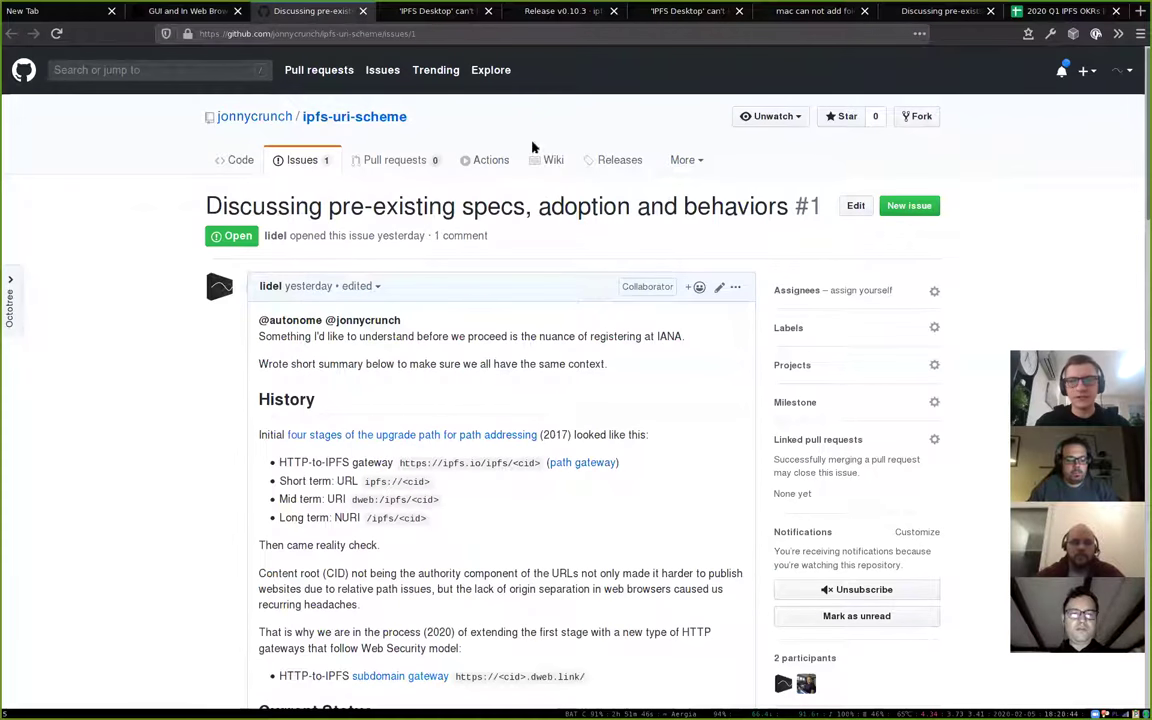
middle_click(354, 116)
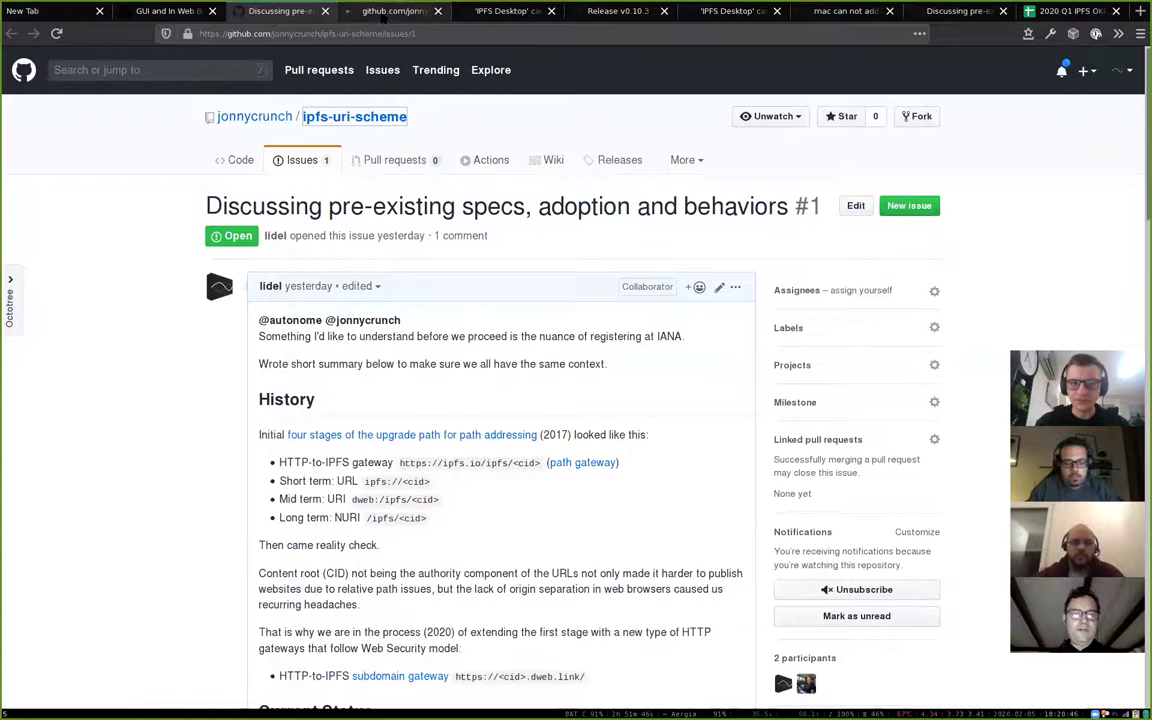
left_click(381, 14)
scroll(1043, 186, "down", 1)
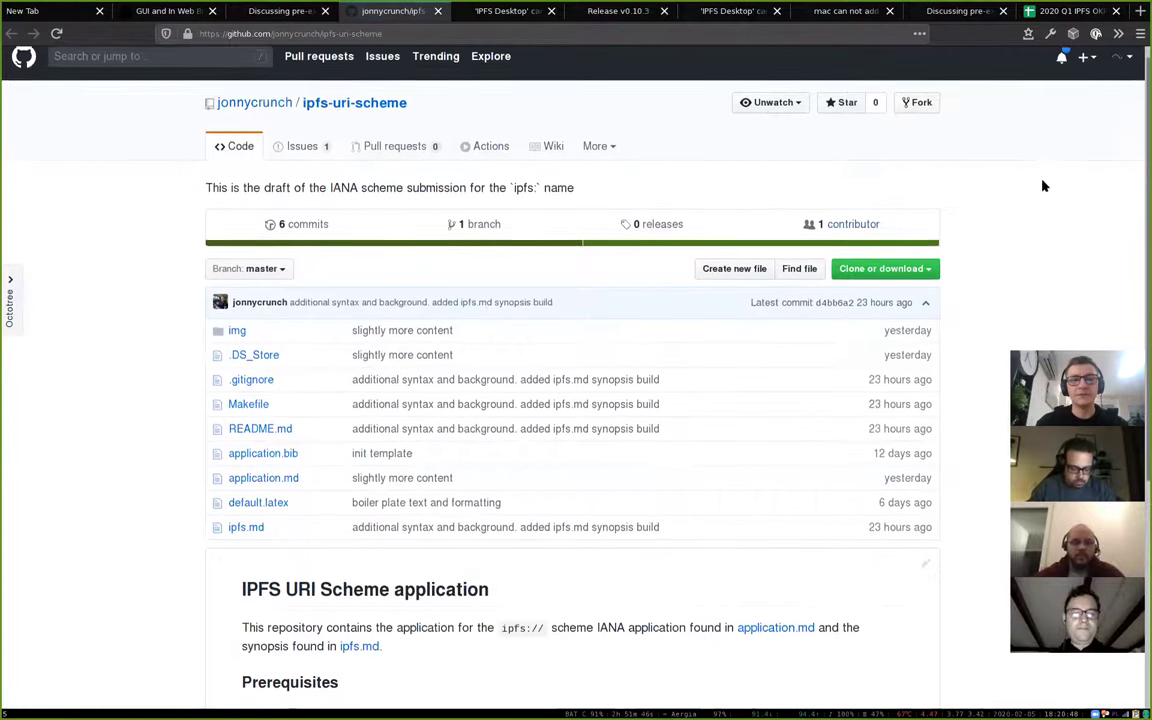
scroll(1043, 186, "down", 3)
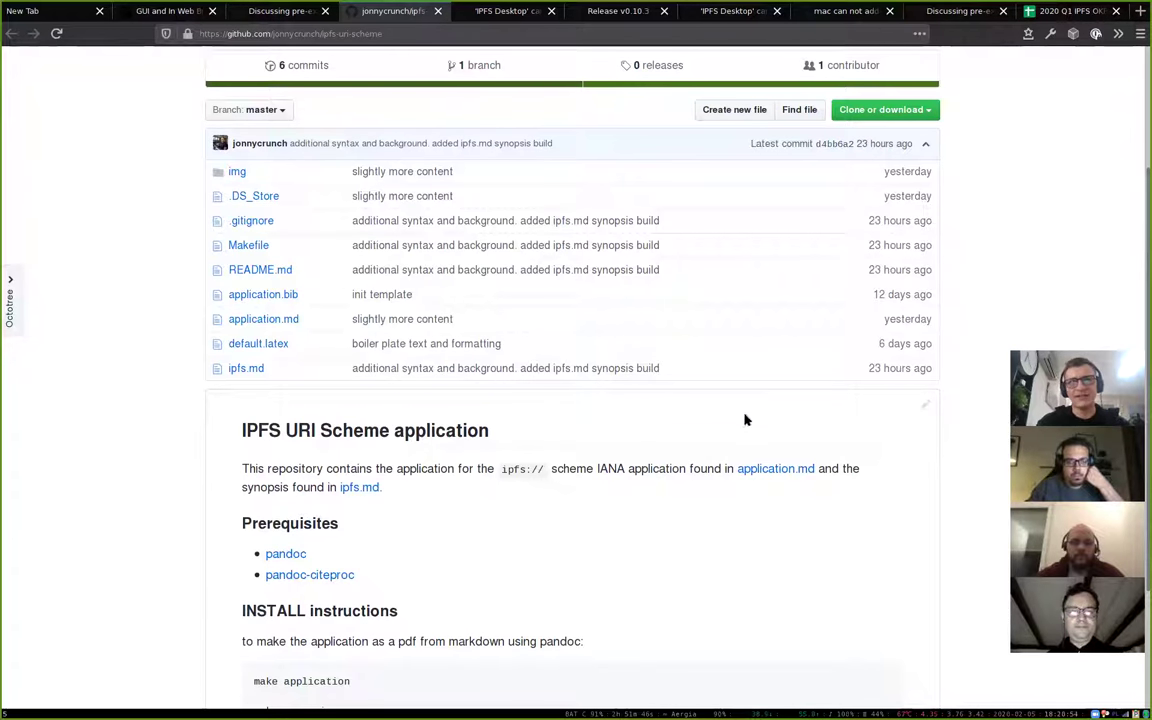
left_click(280, 12)
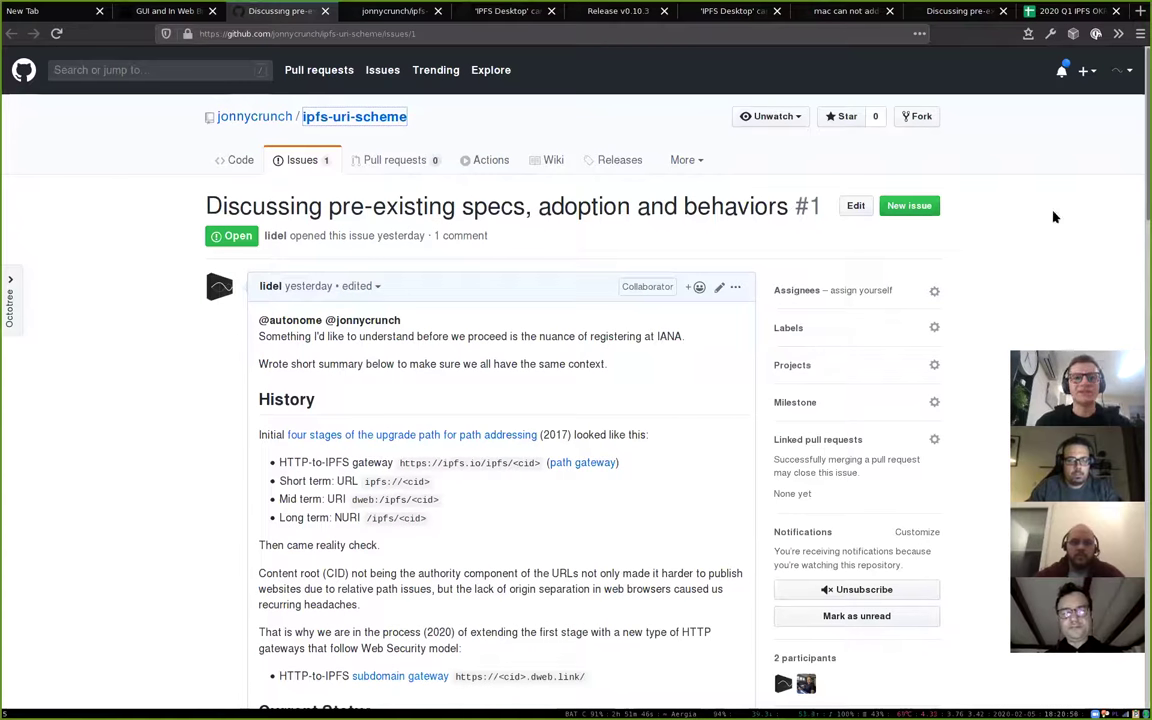
Read through the issue's IPFS URI scheme proposal.
left_click_drag(1140, 117, 1140, 128)
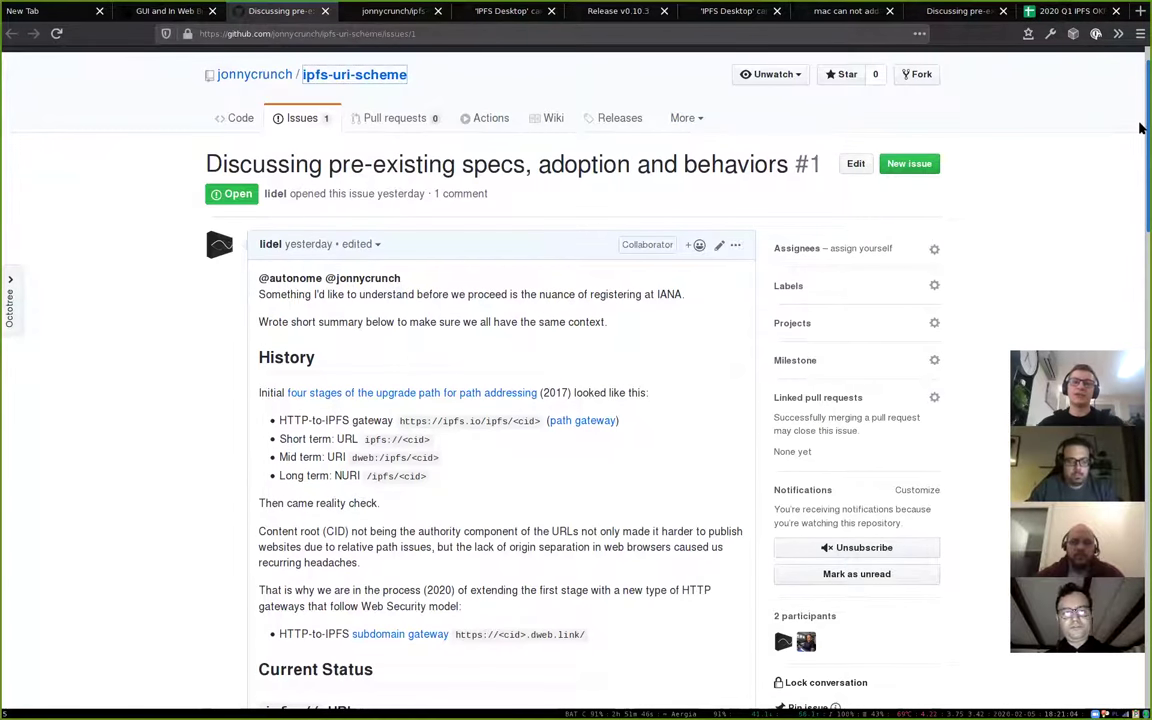
left_click_drag(1142, 123, 1119, 233)
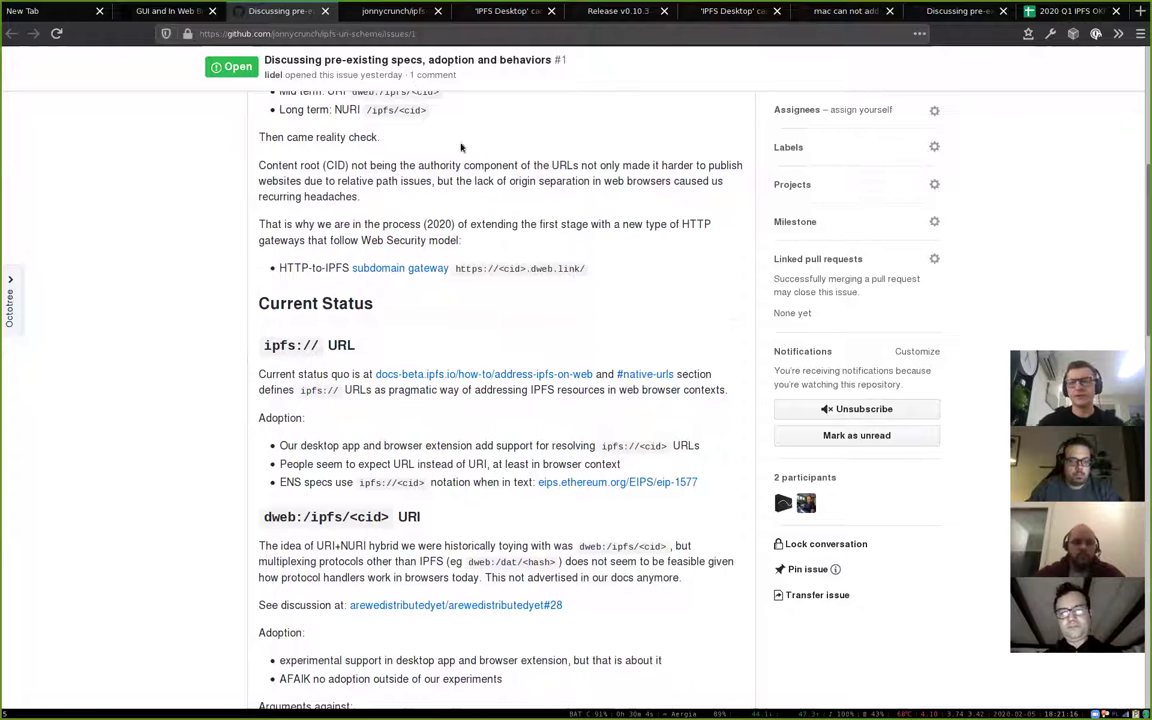
scroll(123, 266, "down", 2)
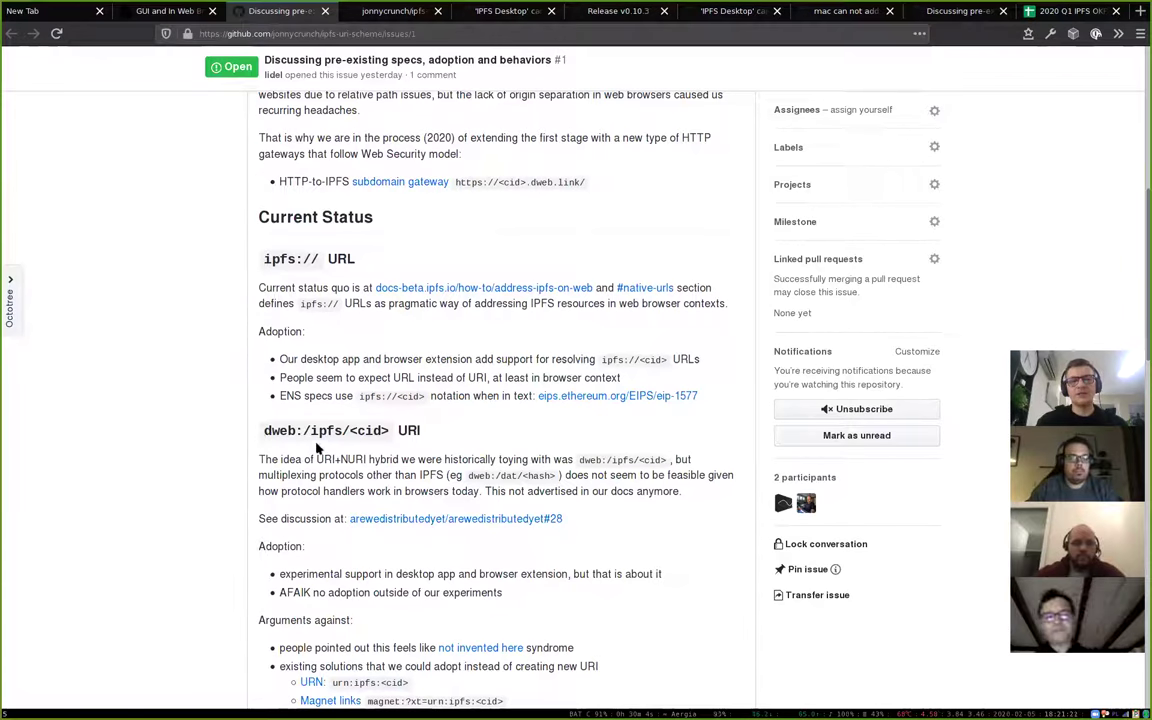
scroll(316, 447, "down", 1)
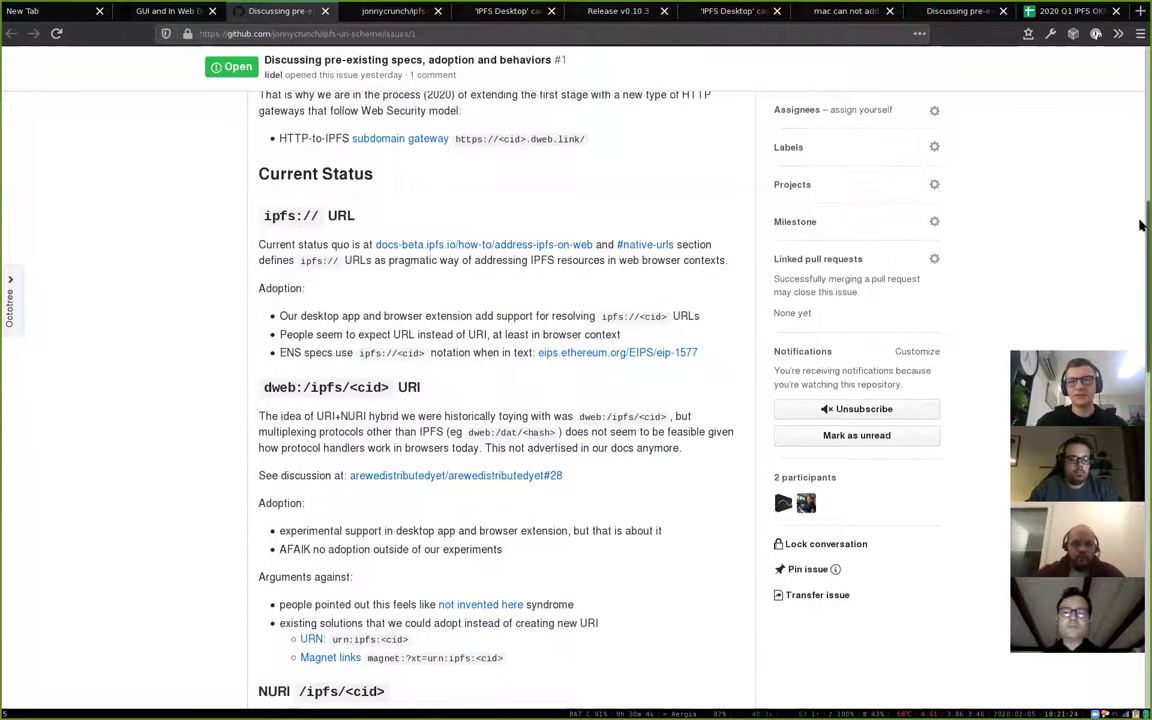
scroll(1140, 220, "down", 1)
left_click_drag(1140, 230, 1137, 316)
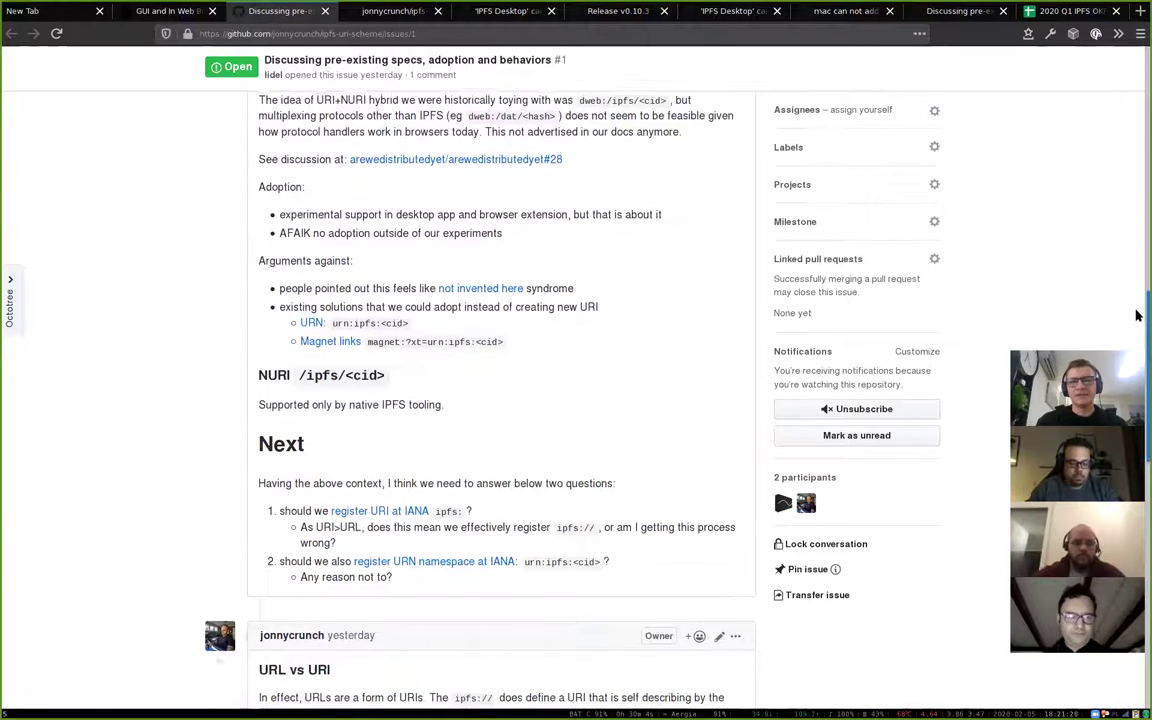
scroll(338, 182, "down", 1)
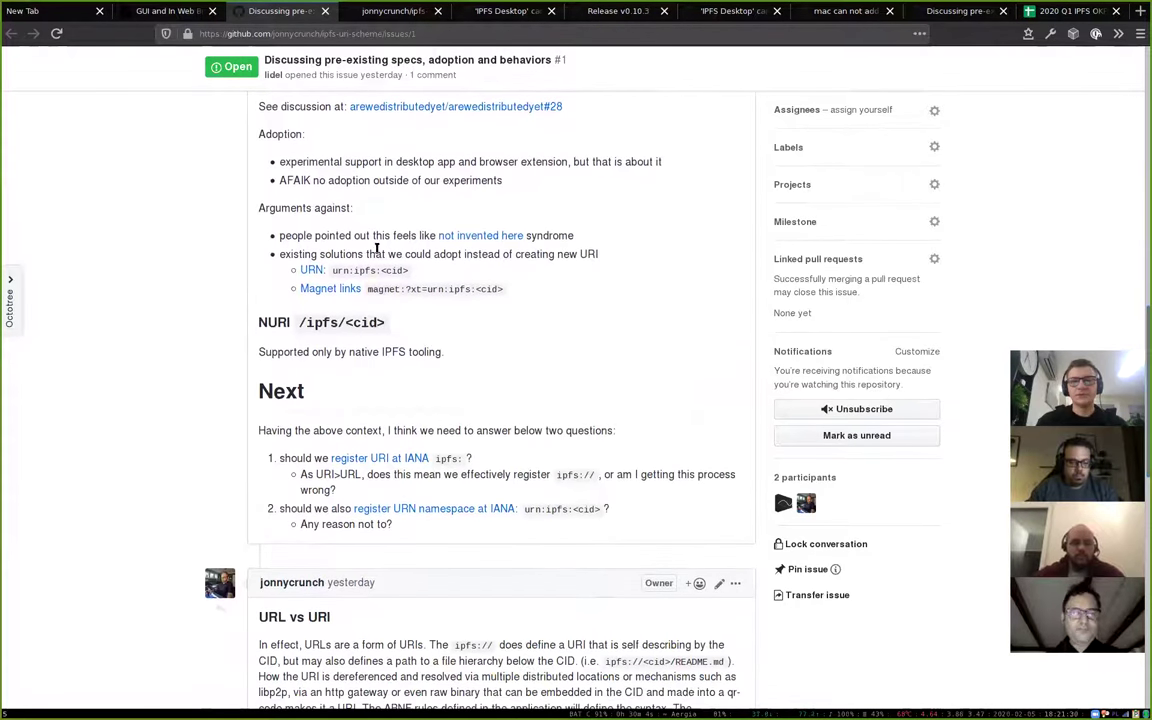
scroll(368, 213, "up", 2)
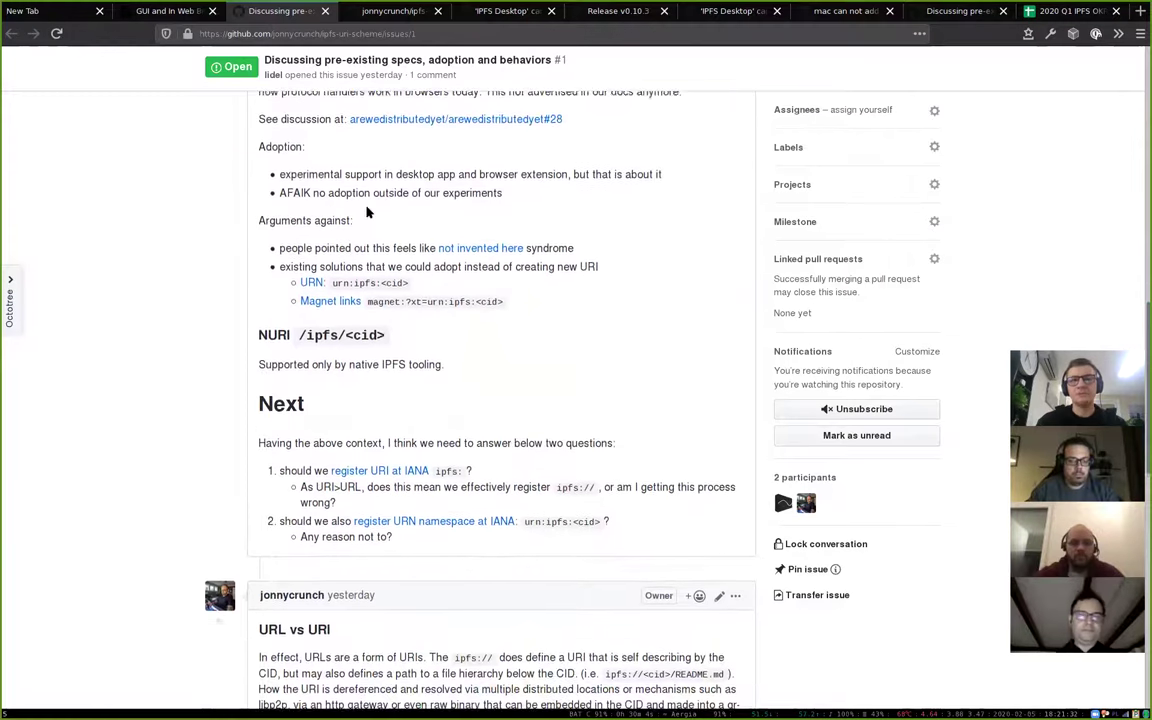
scroll(550, 345, "down", 2)
scroll(612, 366, "down", 4)
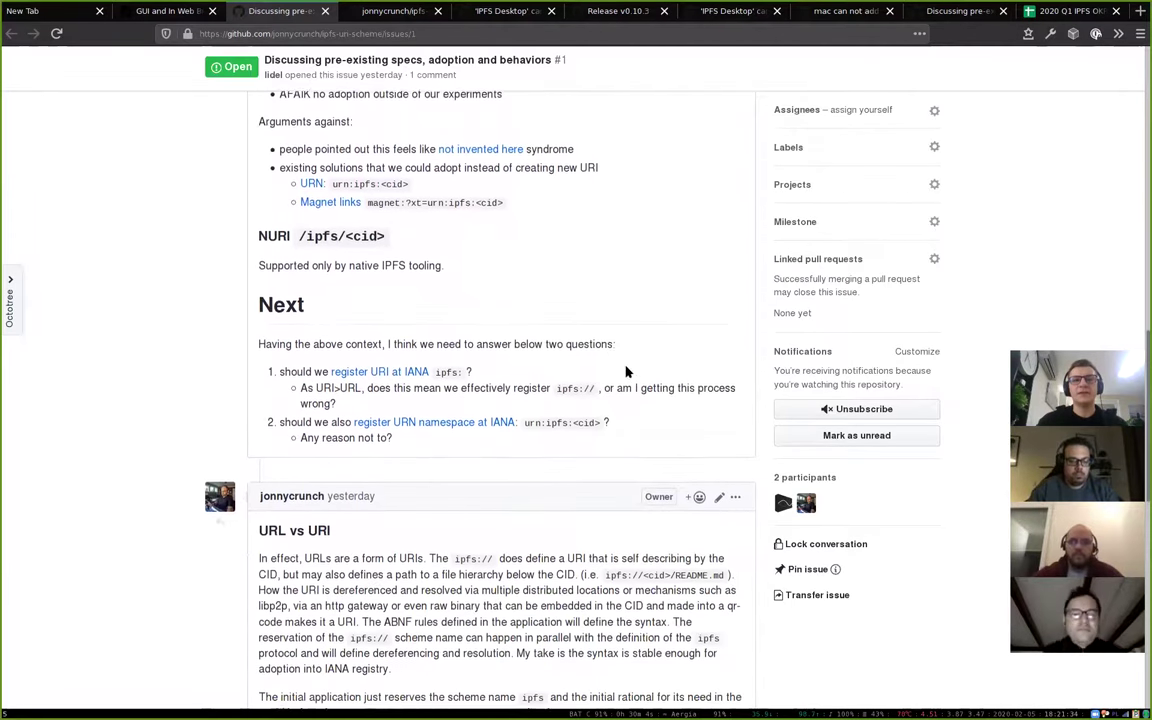
scroll(647, 325, "up", 2)
scroll(647, 325, "up", 10)
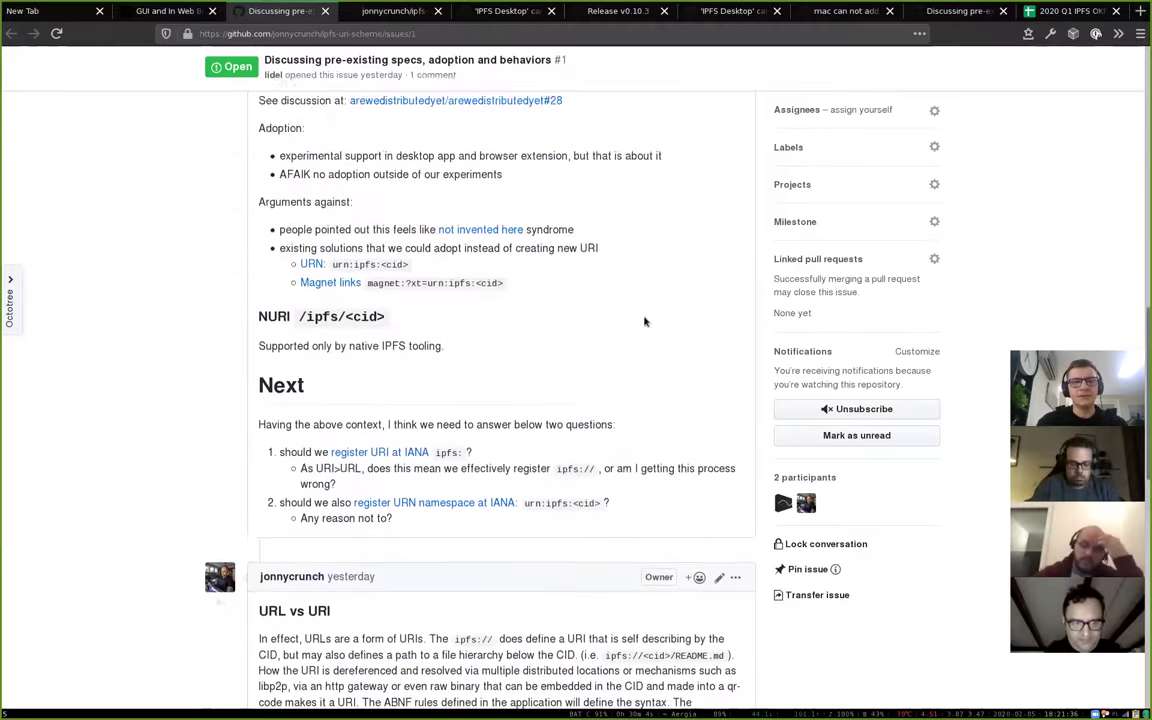
Open the URN and Magnet links references under Arguments against as background Wikipedia tabs.
key("ctrl+Tab")
scroll(463, 238, "up", 4)
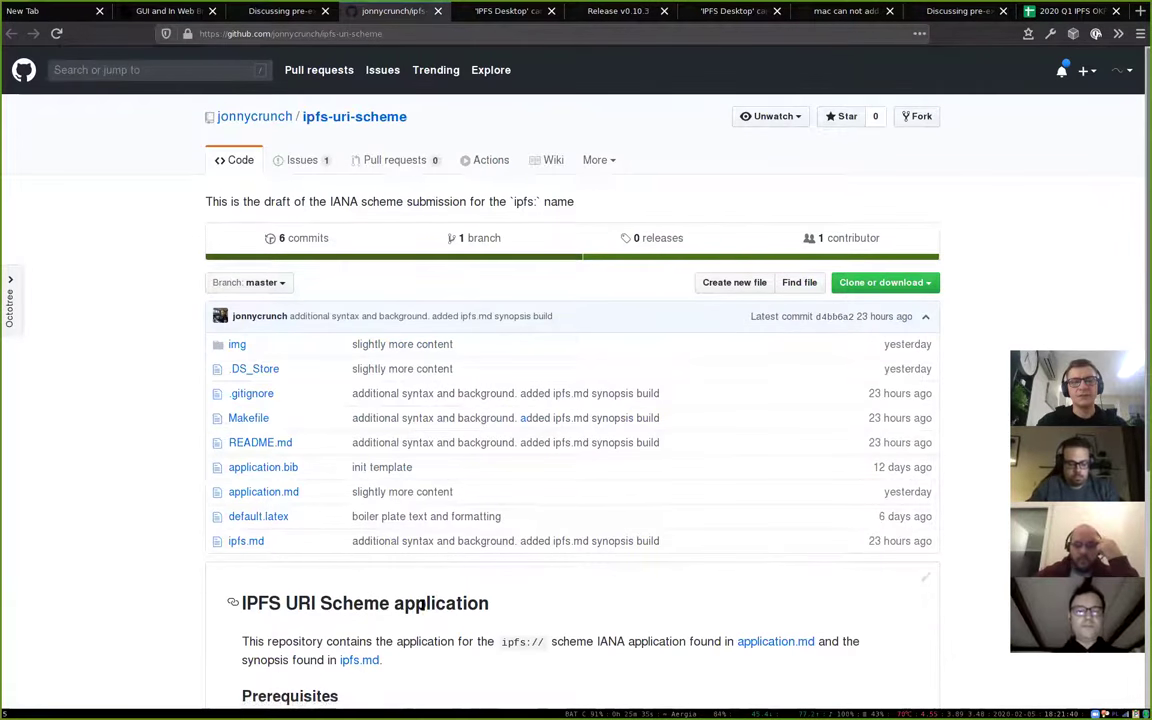
key("ctrl+shift+Tab")
scroll(186, 466, "down", 2)
scroll(520, 340, "down", 15)
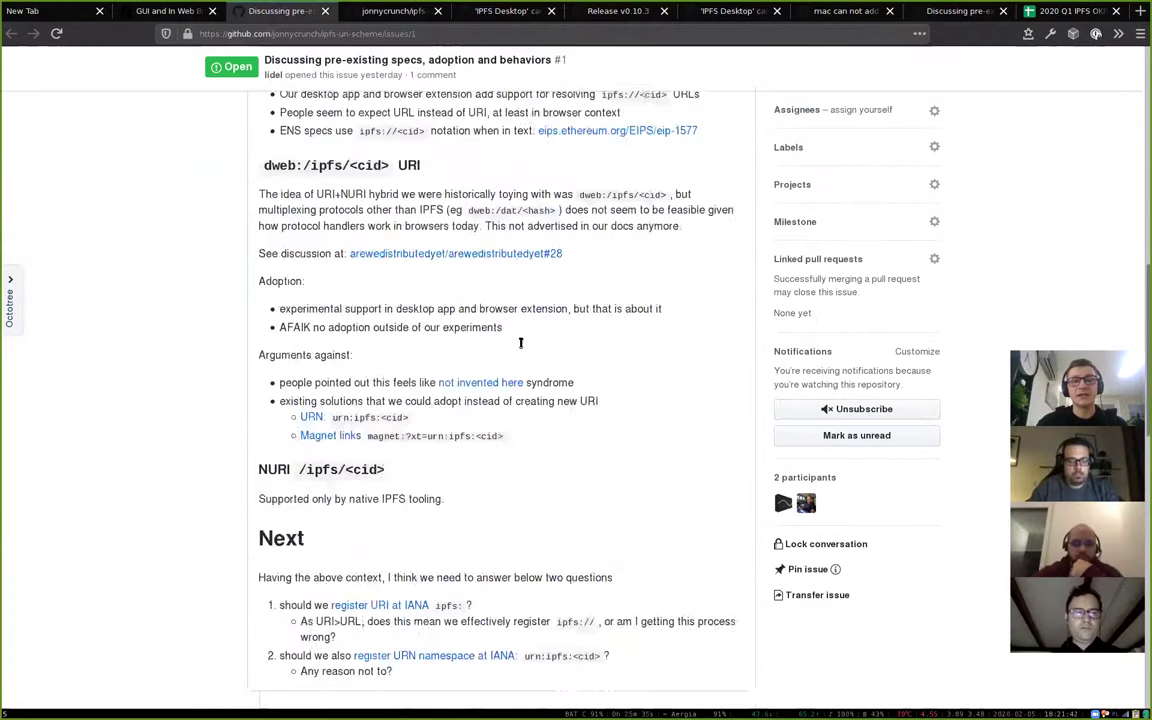
scroll(480, 290, "up", 2)
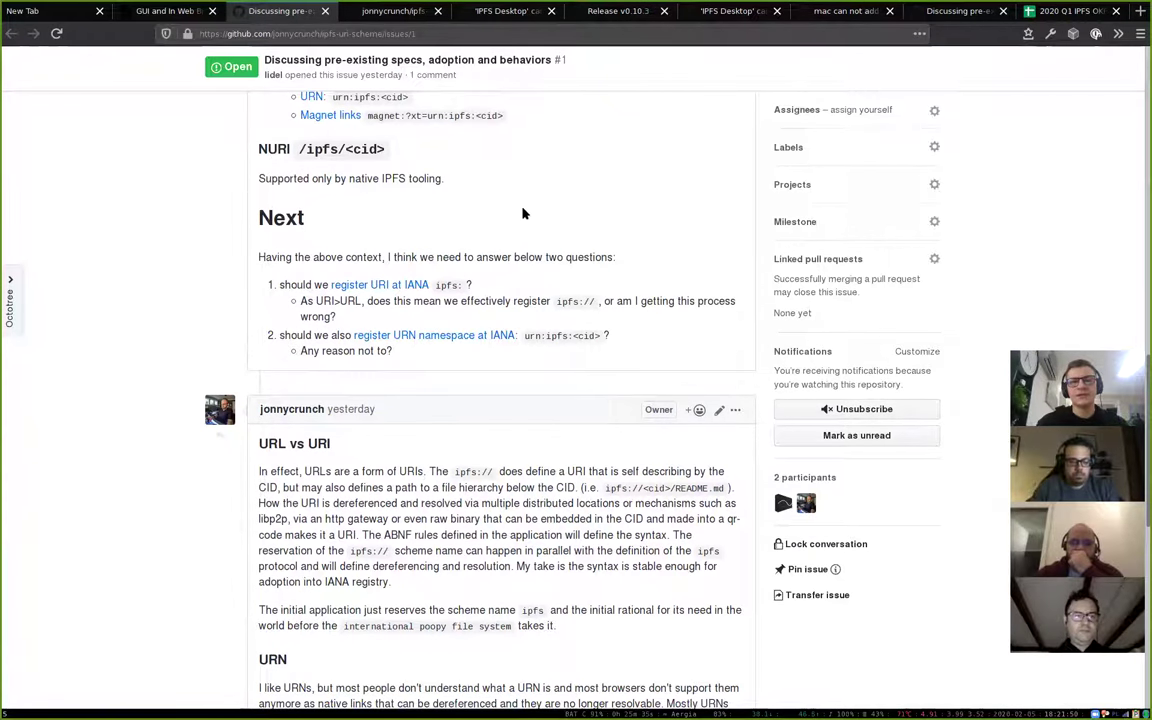
scroll(522, 213, "up", 3)
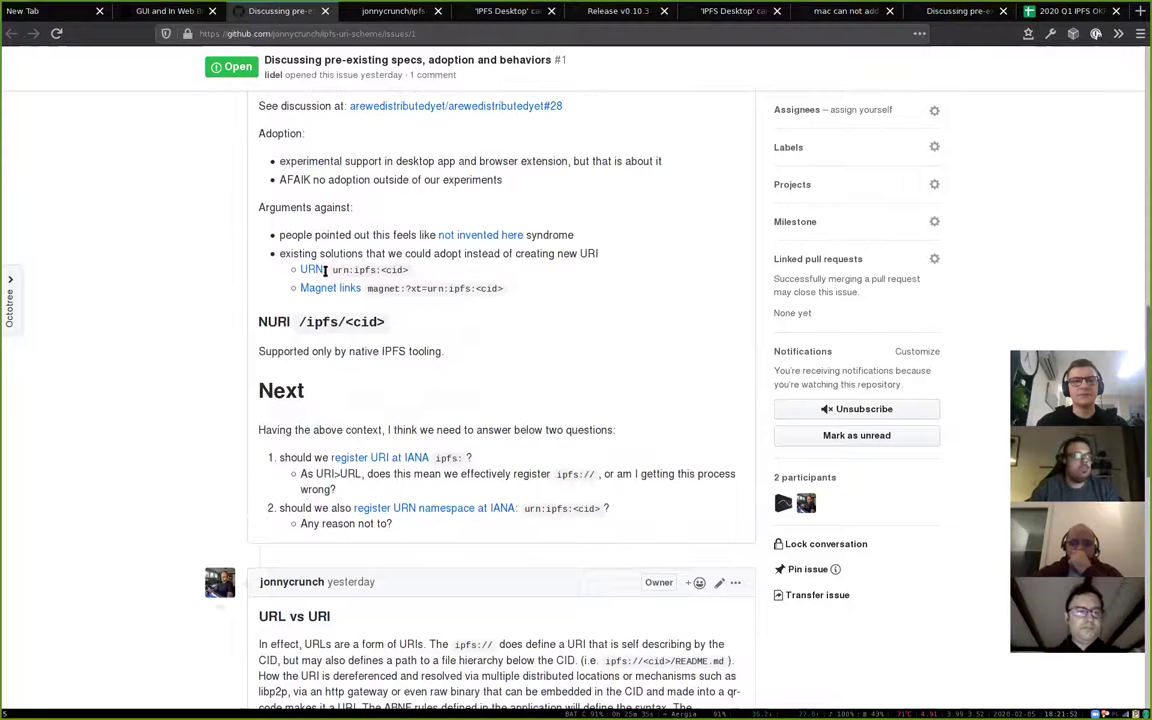
middle_click(312, 270)
middle_click(328, 288)
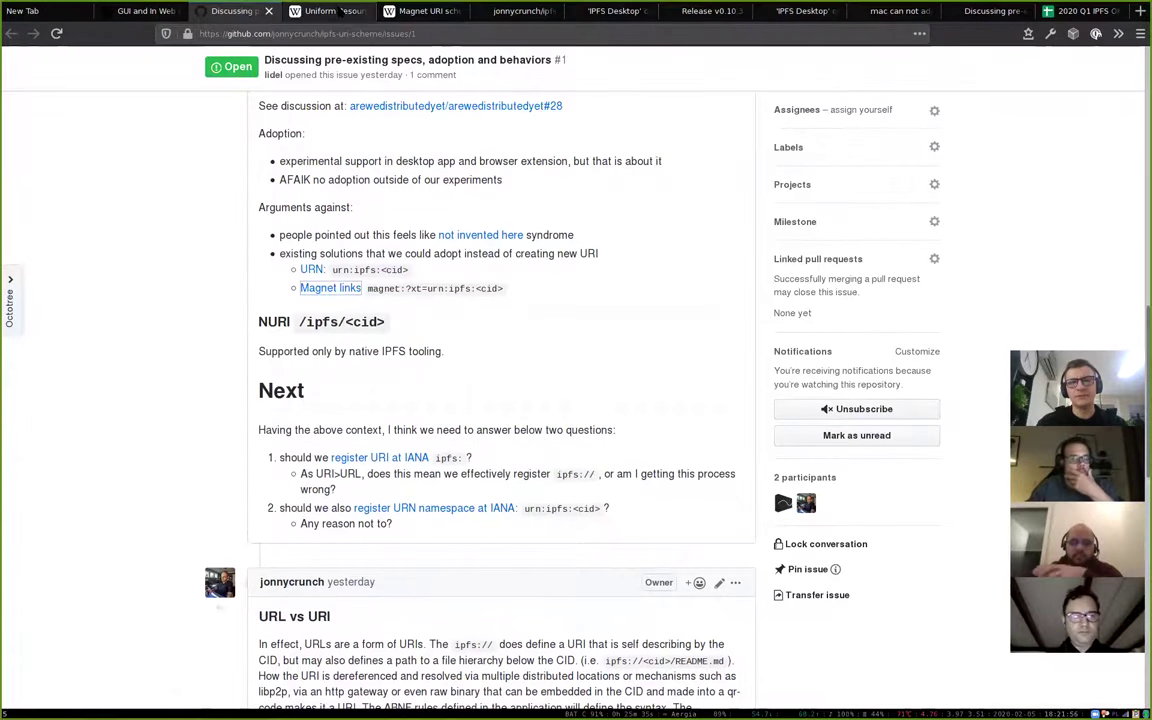
Show the Uniform Resource Name Examples table and highlight the ISSN and isan namespaces.
left_click(336, 10)
scroll(520, 305, "down", 5)
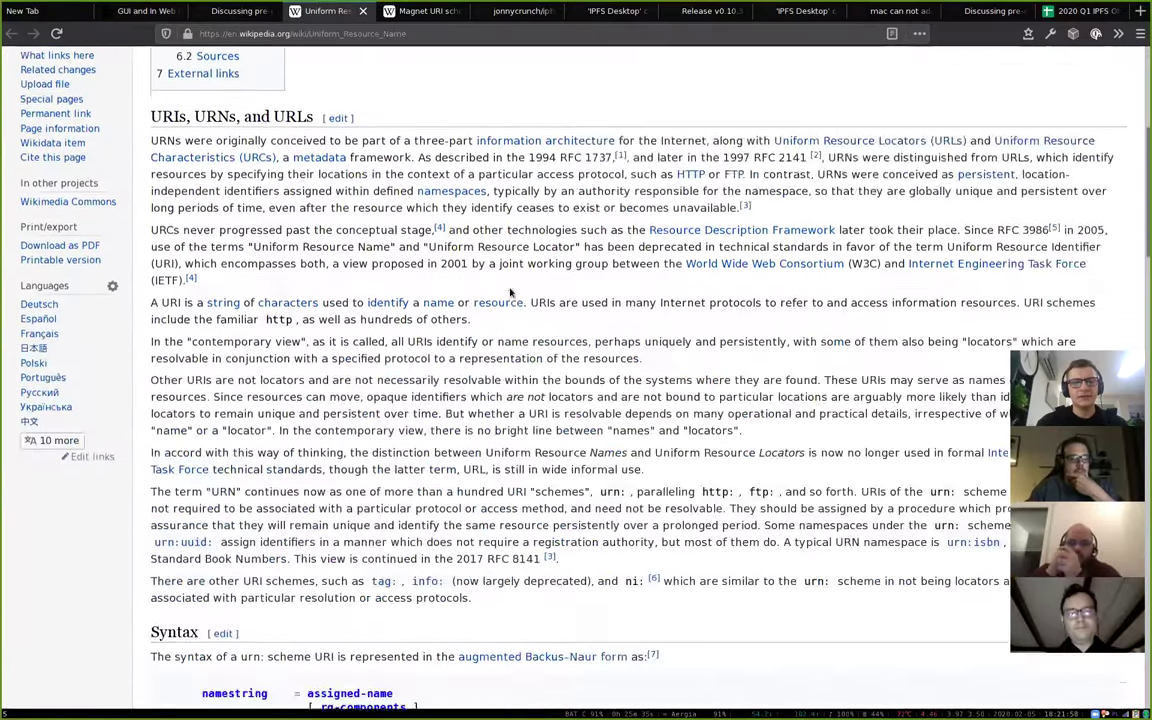
scroll(510, 292, "down", 20)
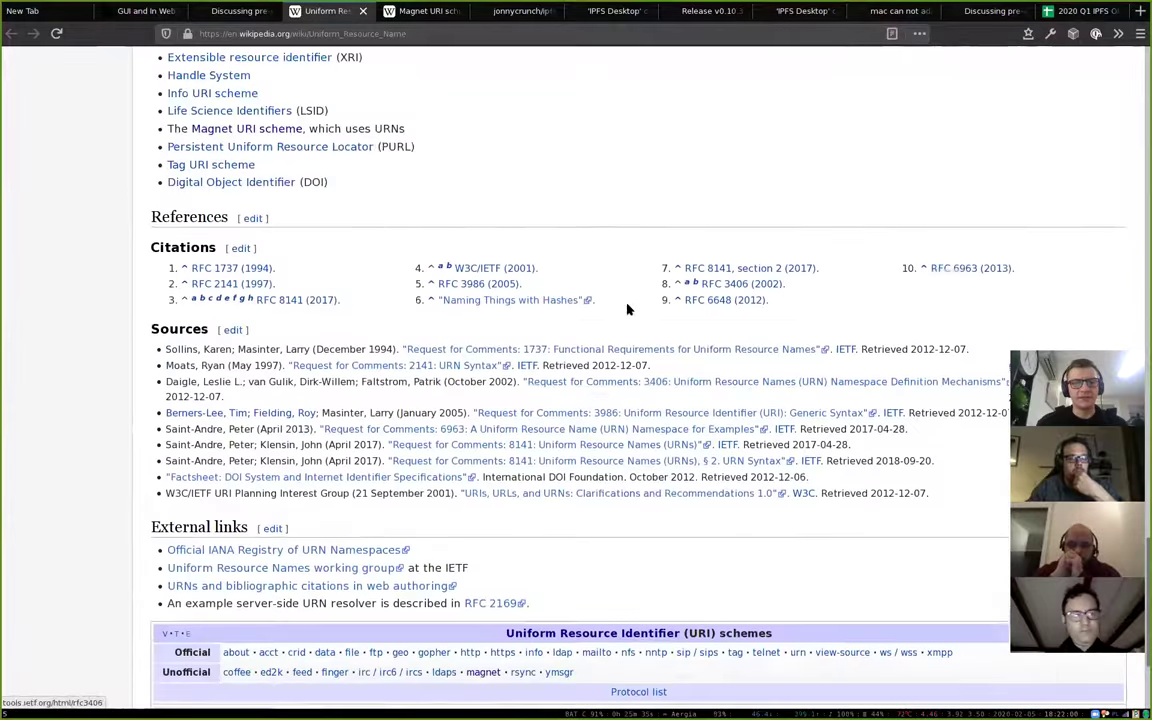
scroll(627, 310, "up", 9)
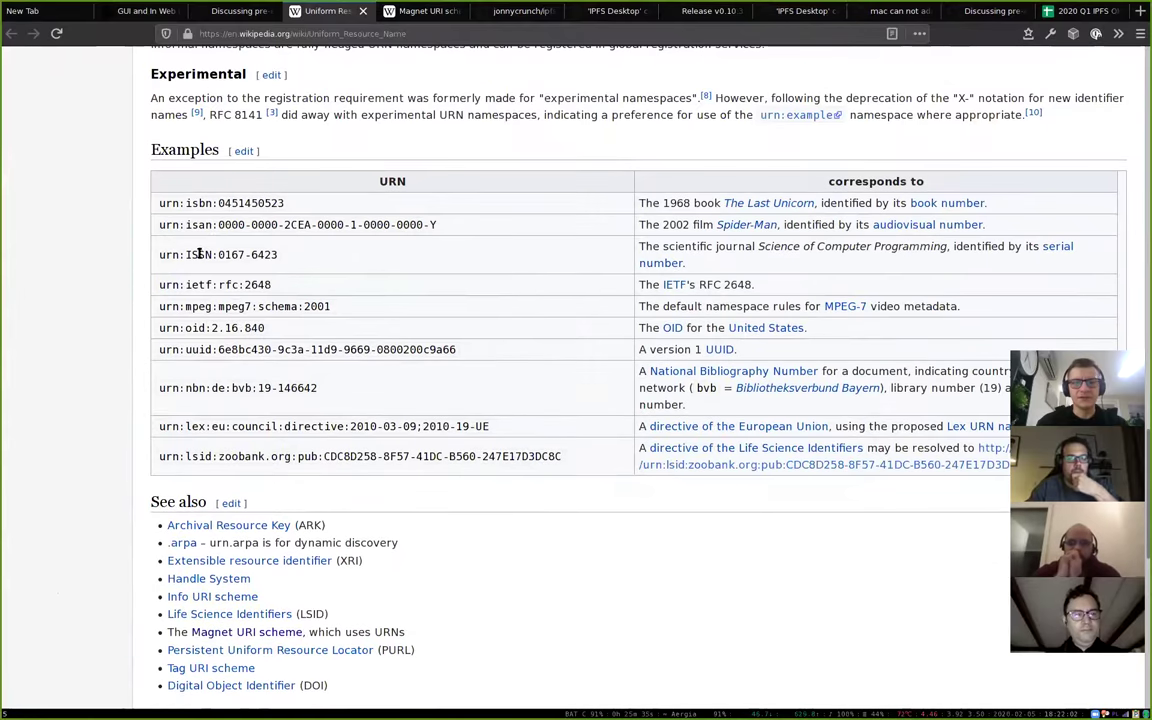
double_click(199, 255)
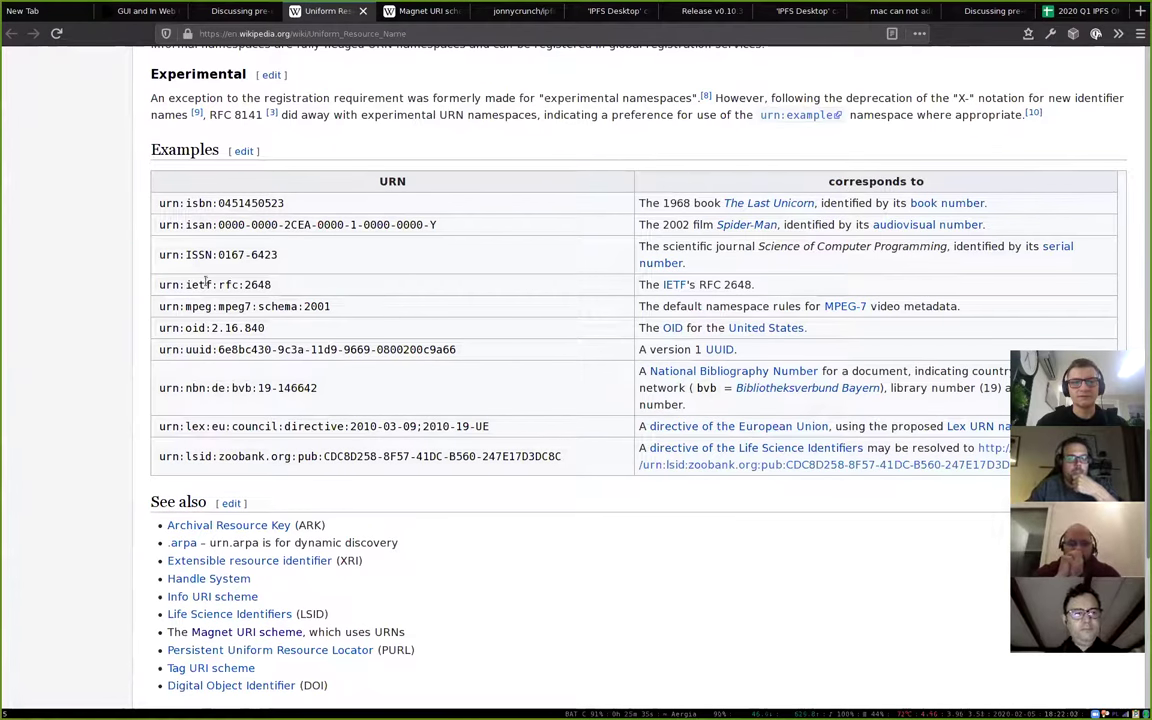
double_click(199, 225)
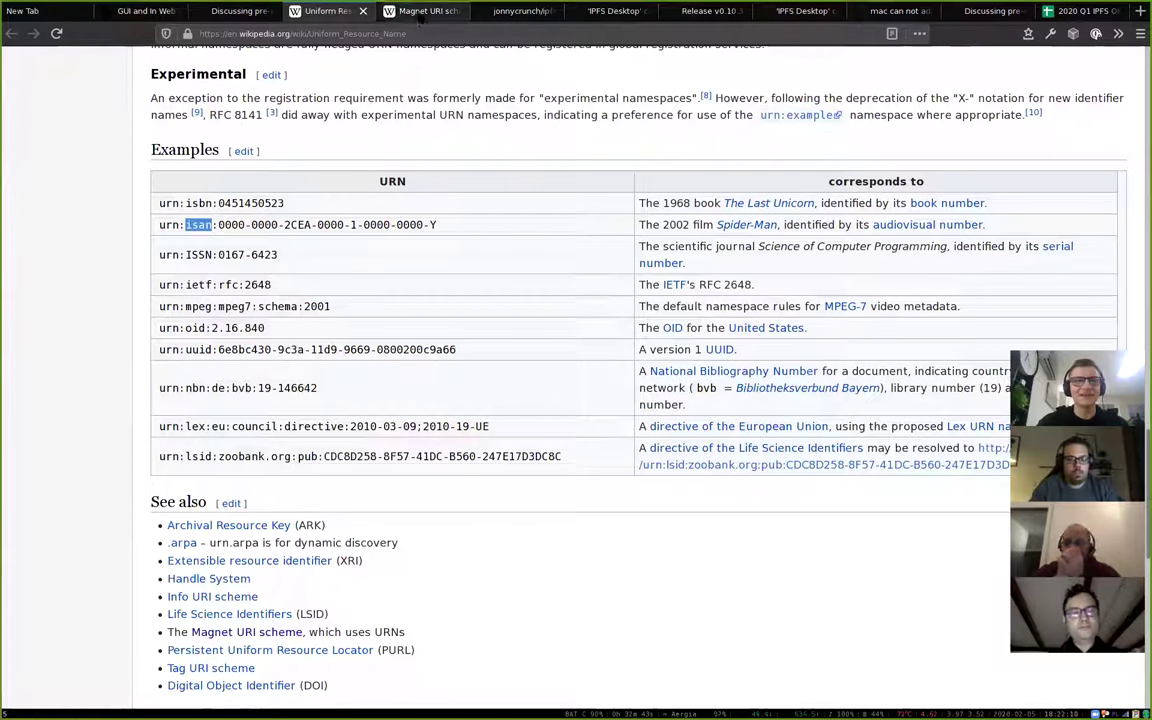
left_click(421, 12)
scroll(547, 278, "down", 1)
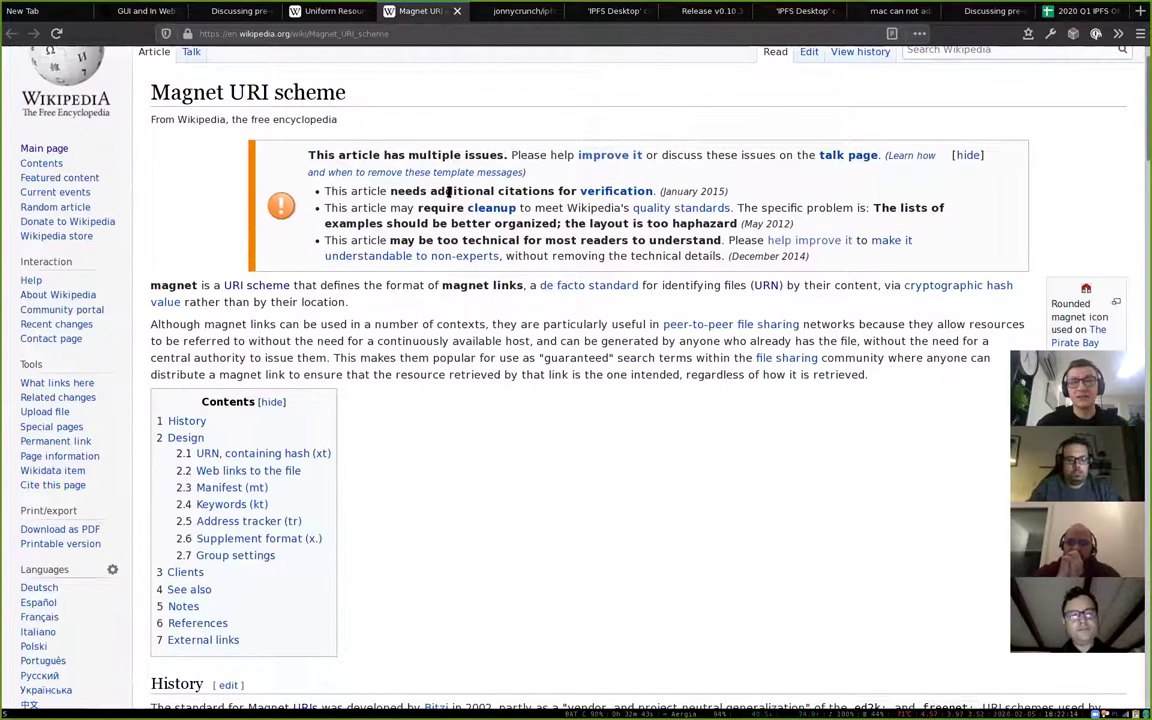
scroll(482, 316, "down", 10)
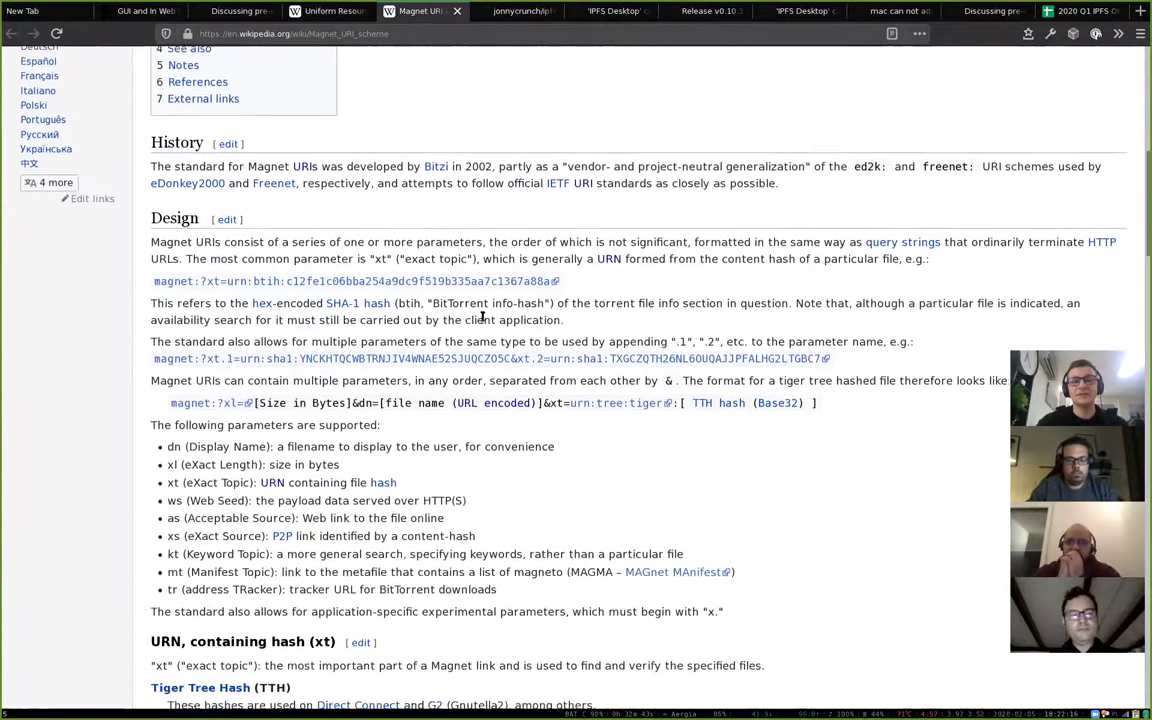
scroll(482, 316, "down", 8)
scroll(481, 296, "up", 5)
scroll(341, 268, "up", 2)
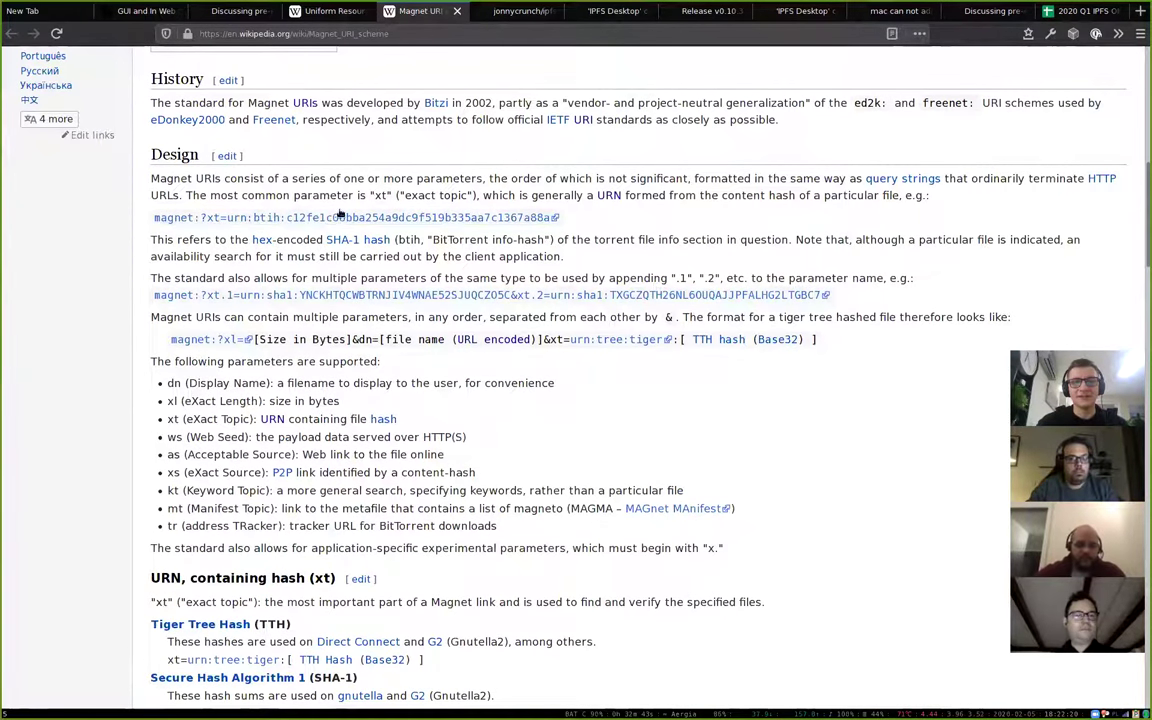
left_click(326, 11)
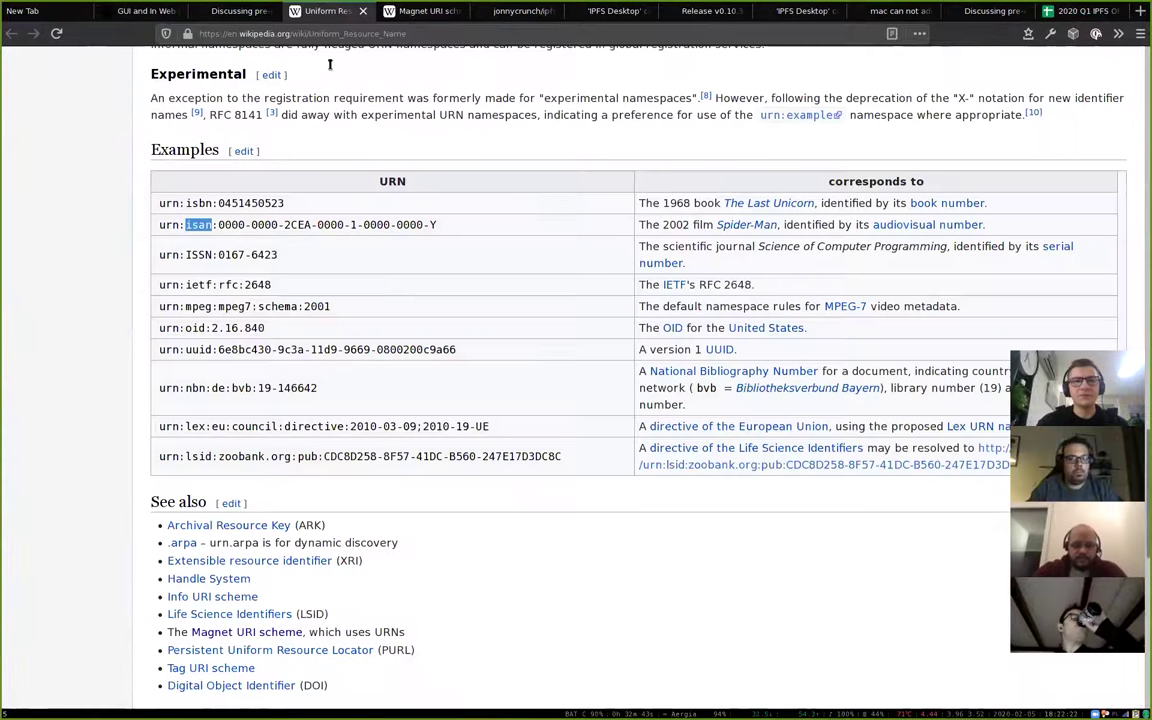
left_click(236, 11)
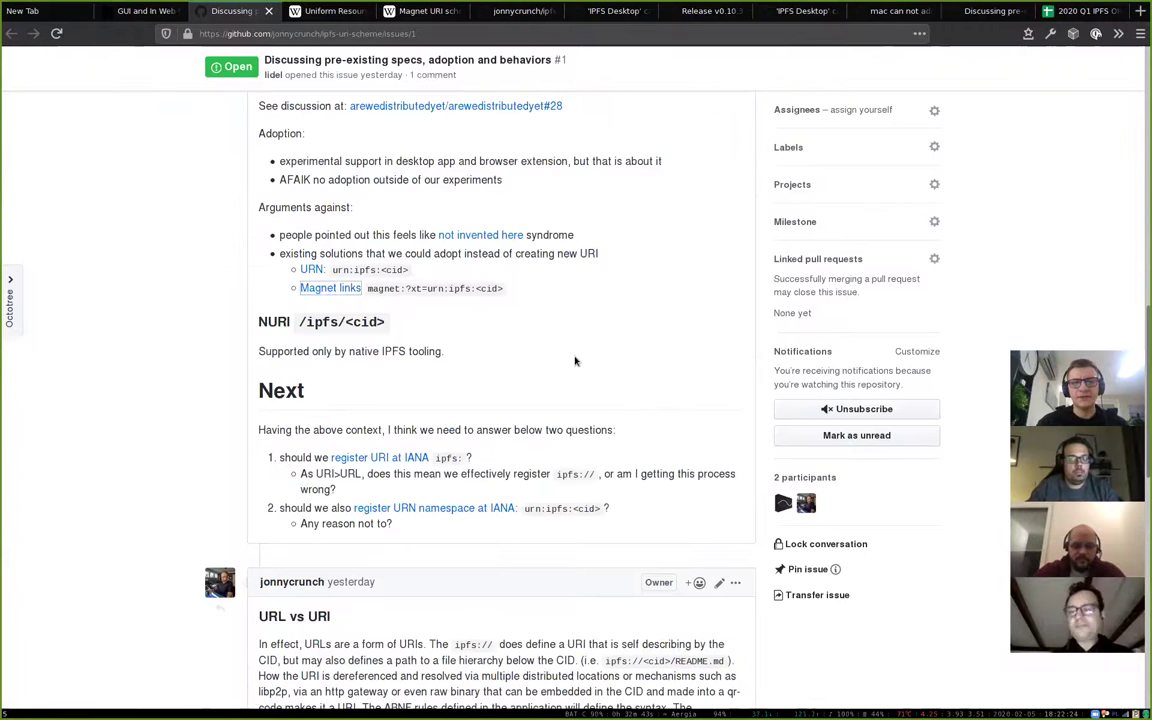
scroll(575, 361, "down", 3)
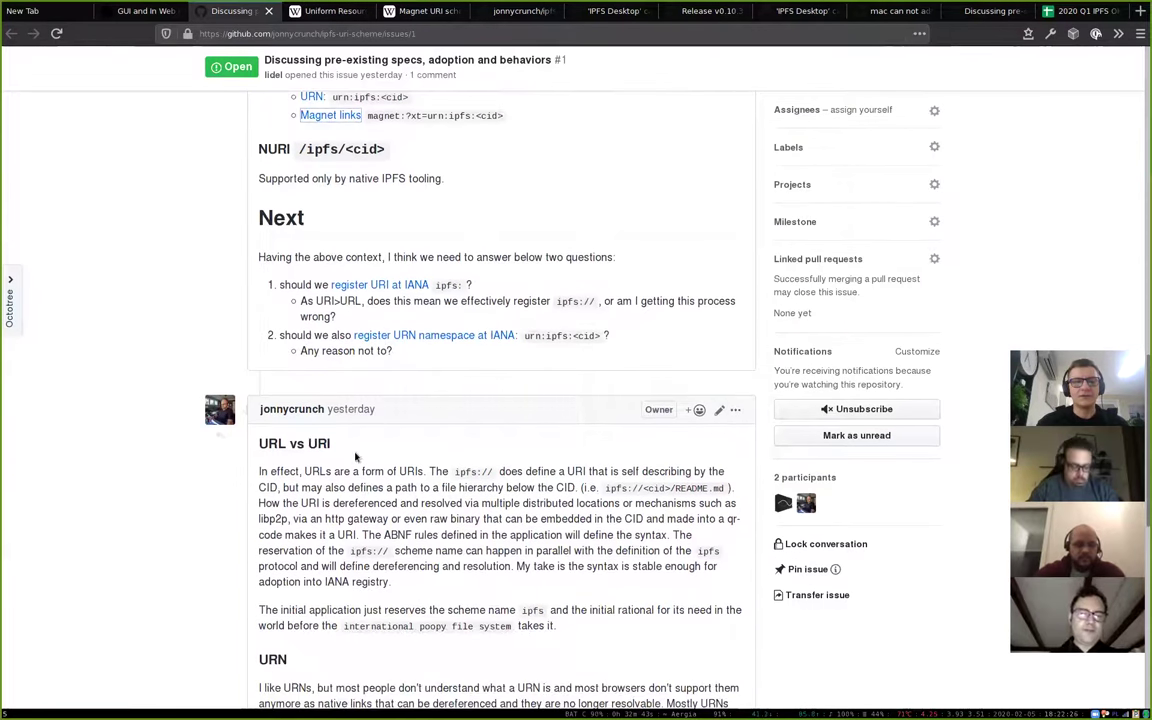
scroll(316, 450, "down", 2)
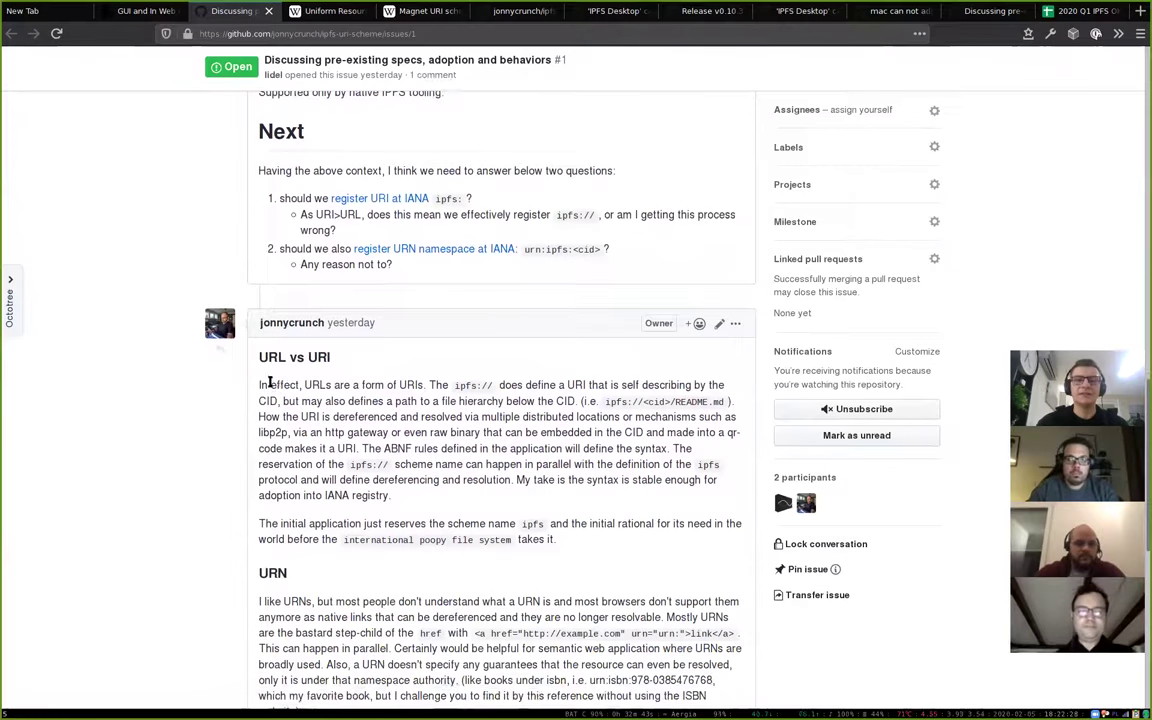
scroll(308, 377, "down", 3)
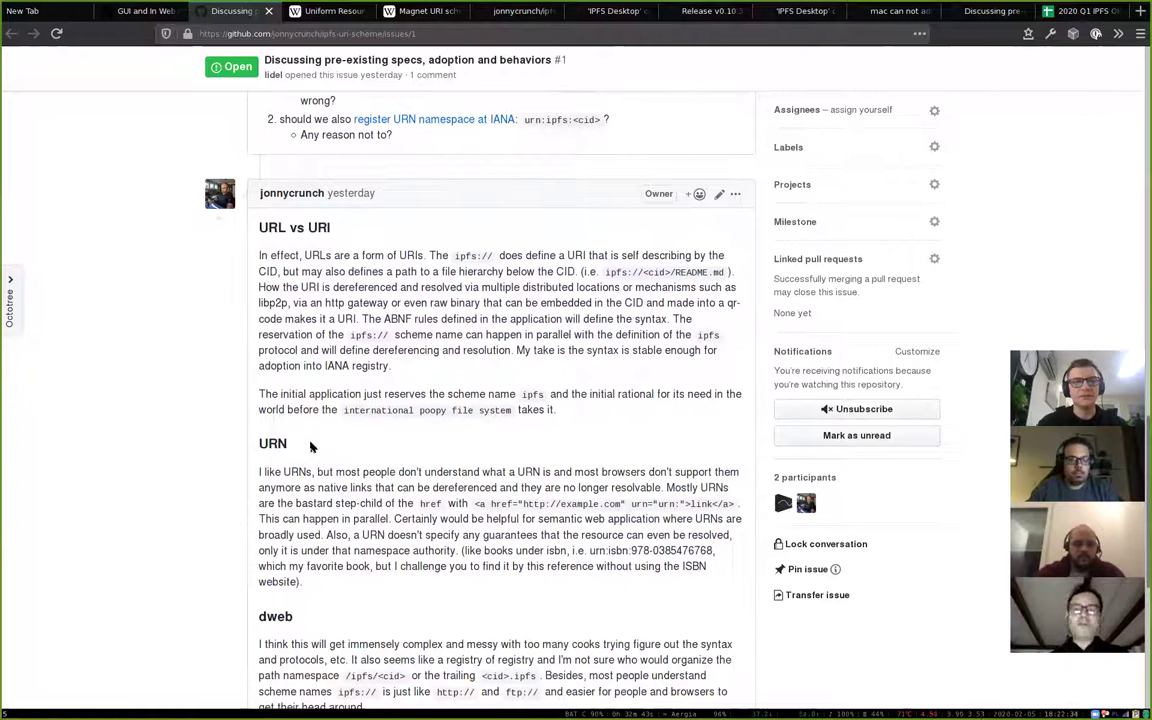
scroll(310, 446, "down", 4)
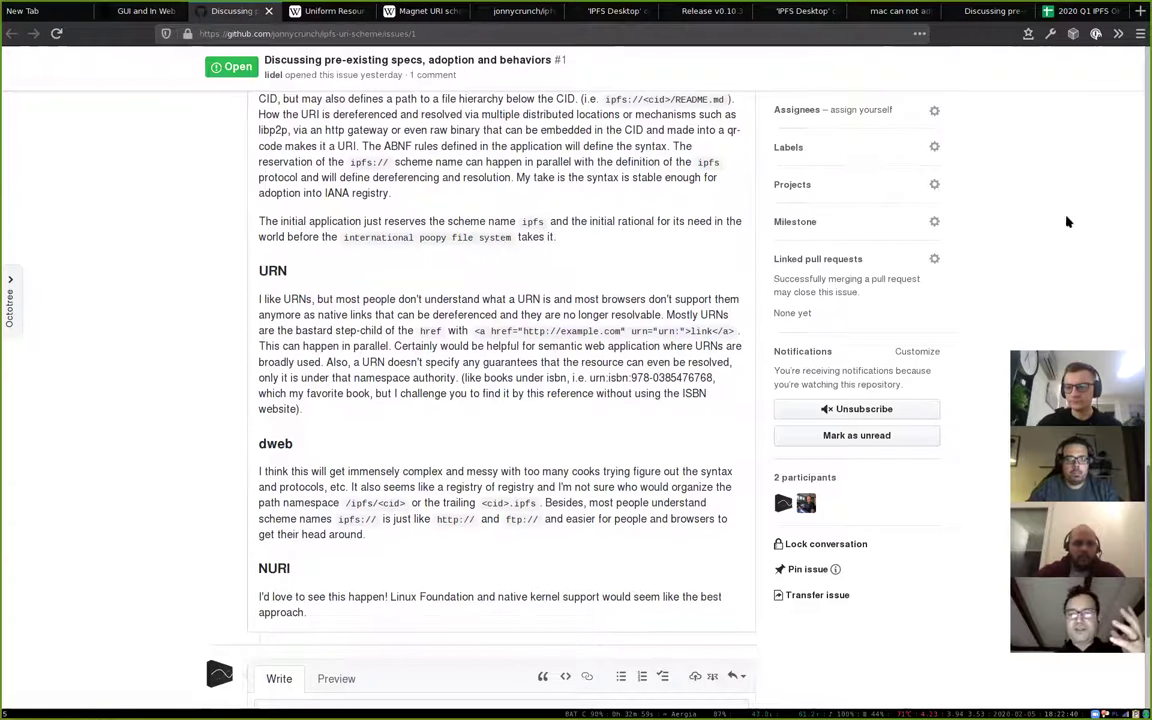
scroll(1045, 229, "up", 2)
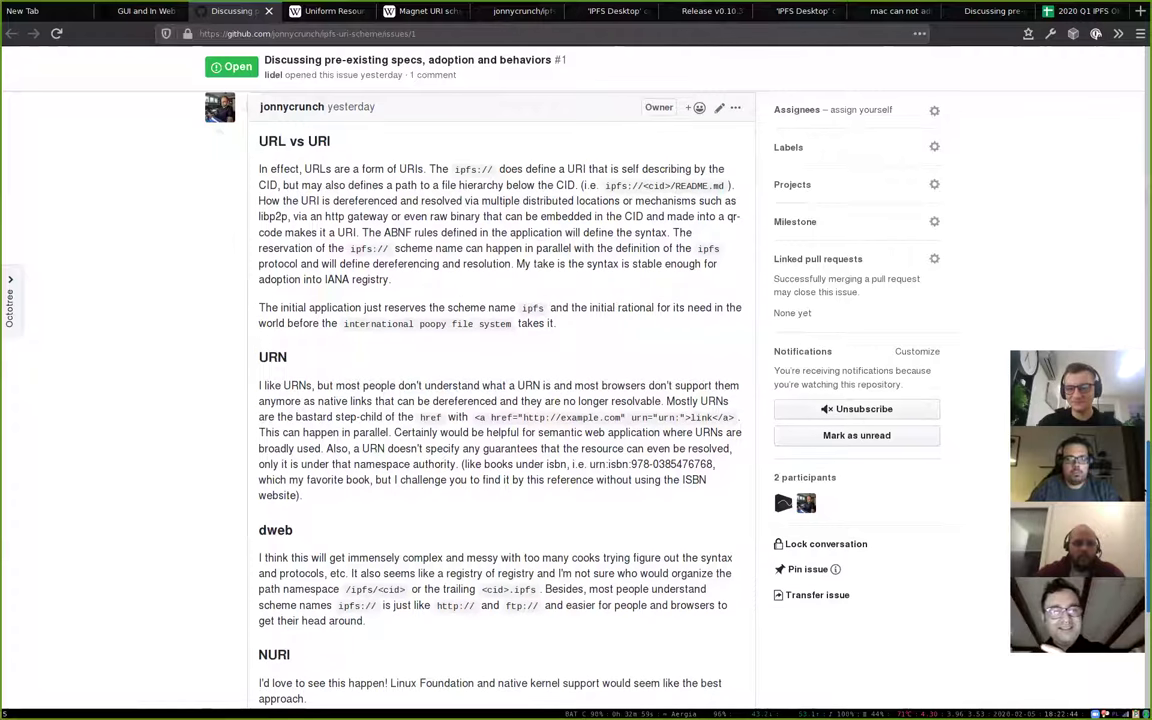
scroll(500, 400, "up", 1)
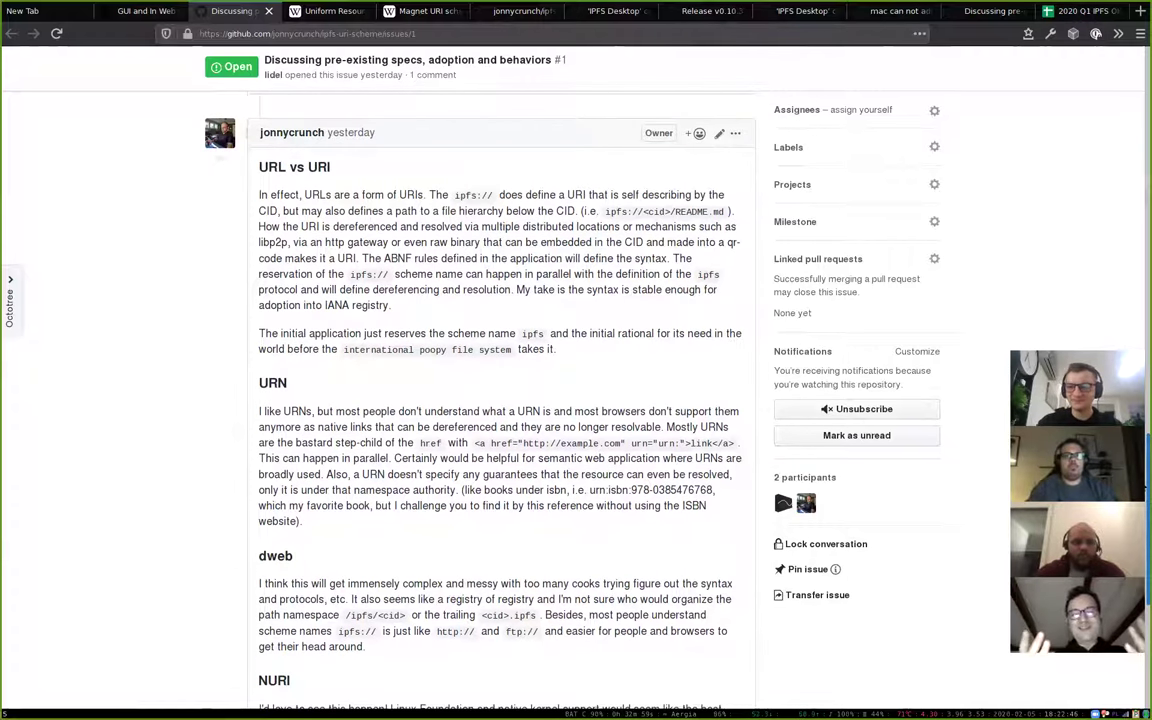
scroll(500, 400, "down", 1)
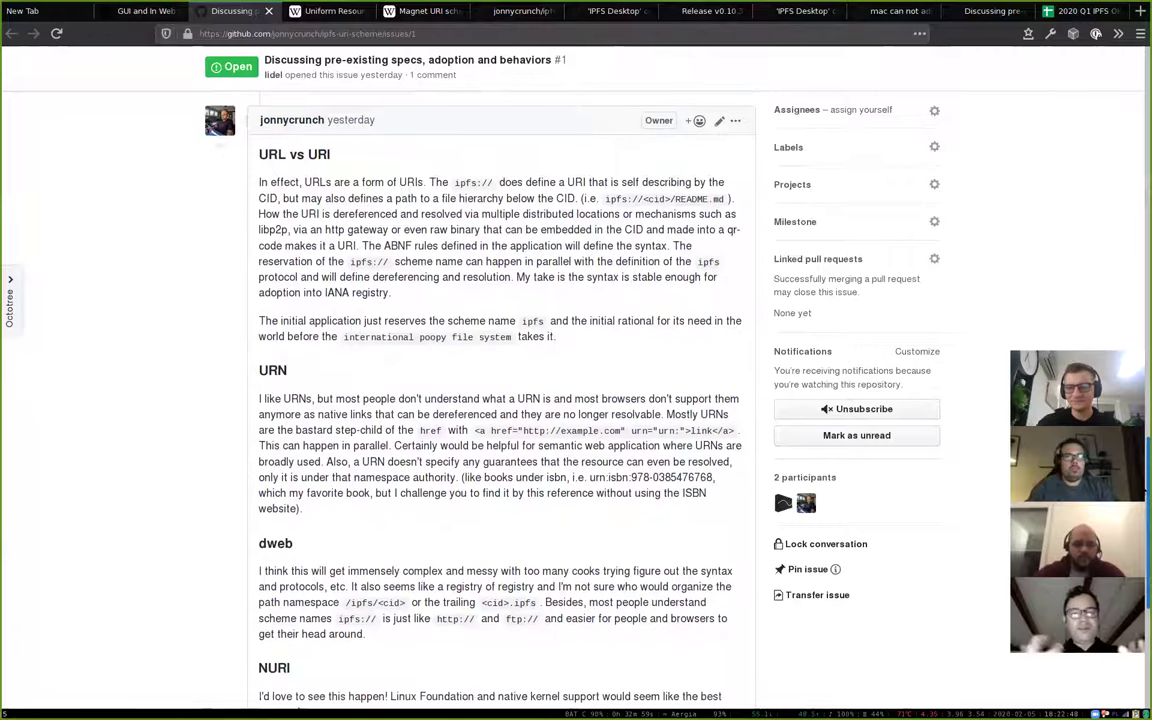
left_click(325, 11)
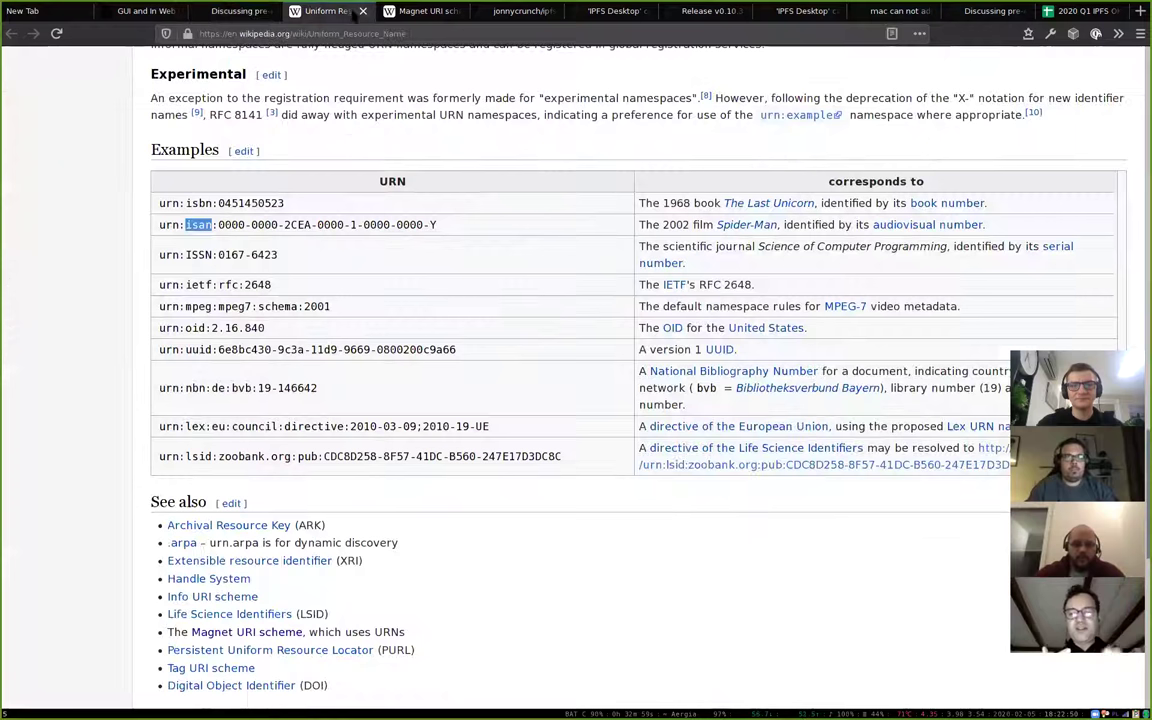
left_click(472, 313)
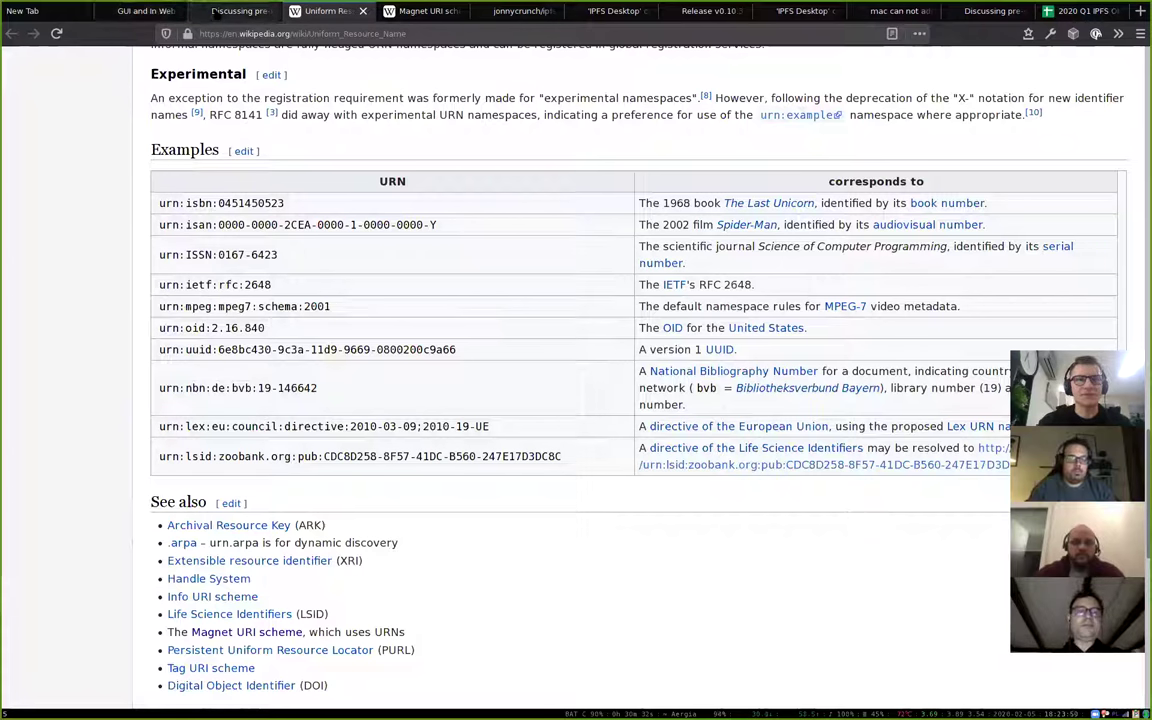
Open the Q1 OKRs for Browsers & Connectivity link in a background tab, then return to the GitHub issue.
left_click(140, 11)
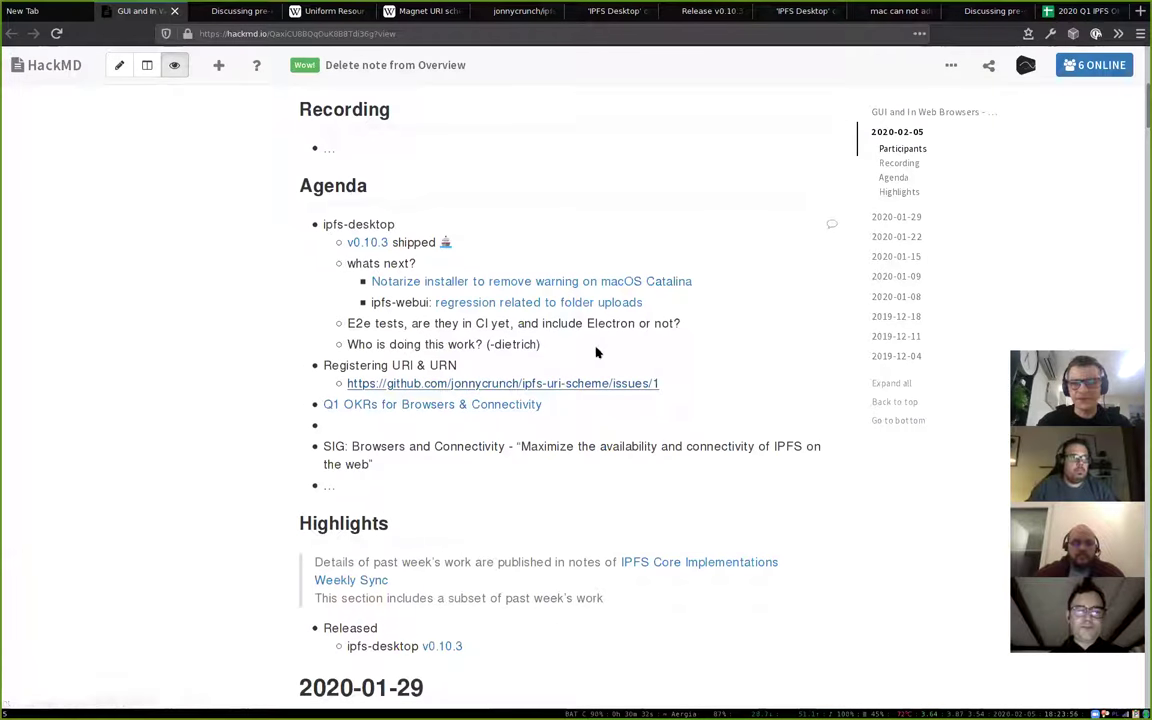
middle_click(518, 408)
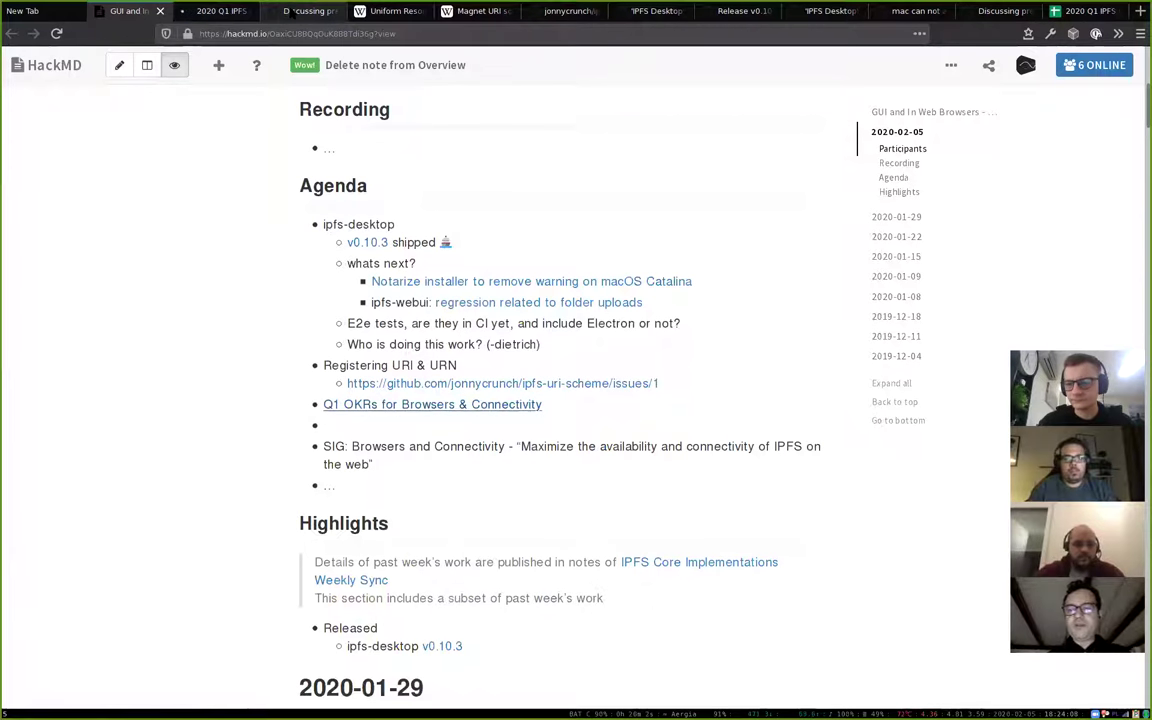
left_click(291, 12)
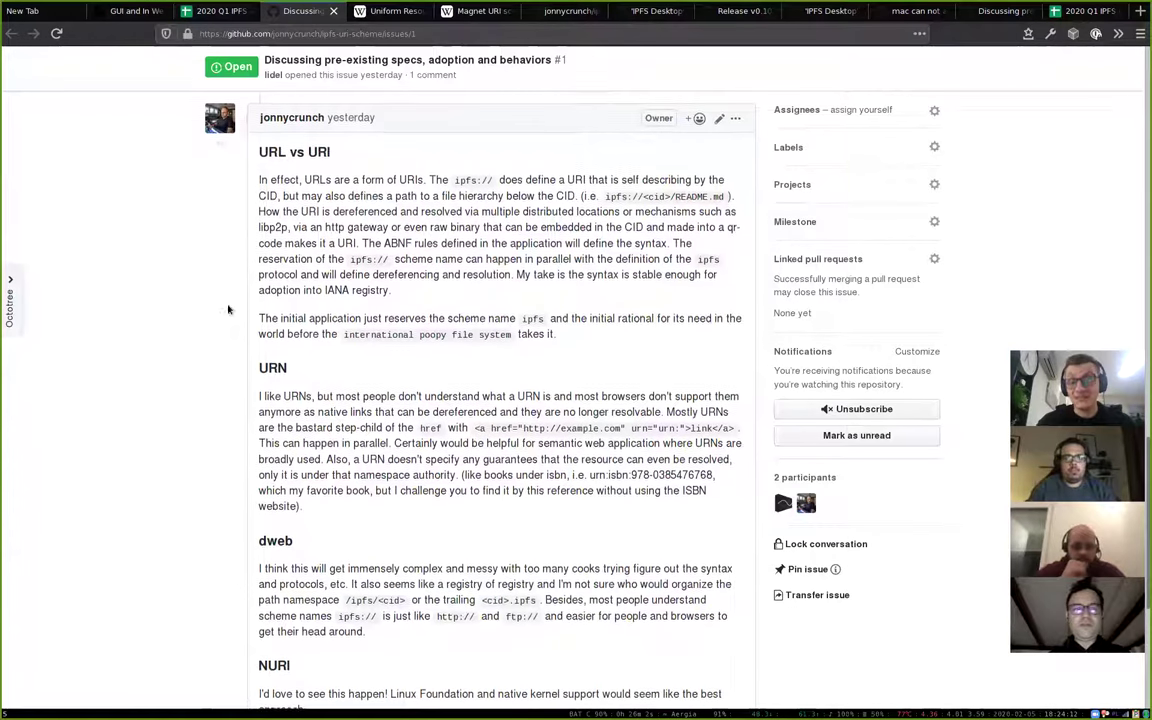
Glance over the URI issue, then switch back to the 'GUI and In Web' HackMD notes.
scroll(226, 306, "down", 1)
scroll(147, 277, "up", 3)
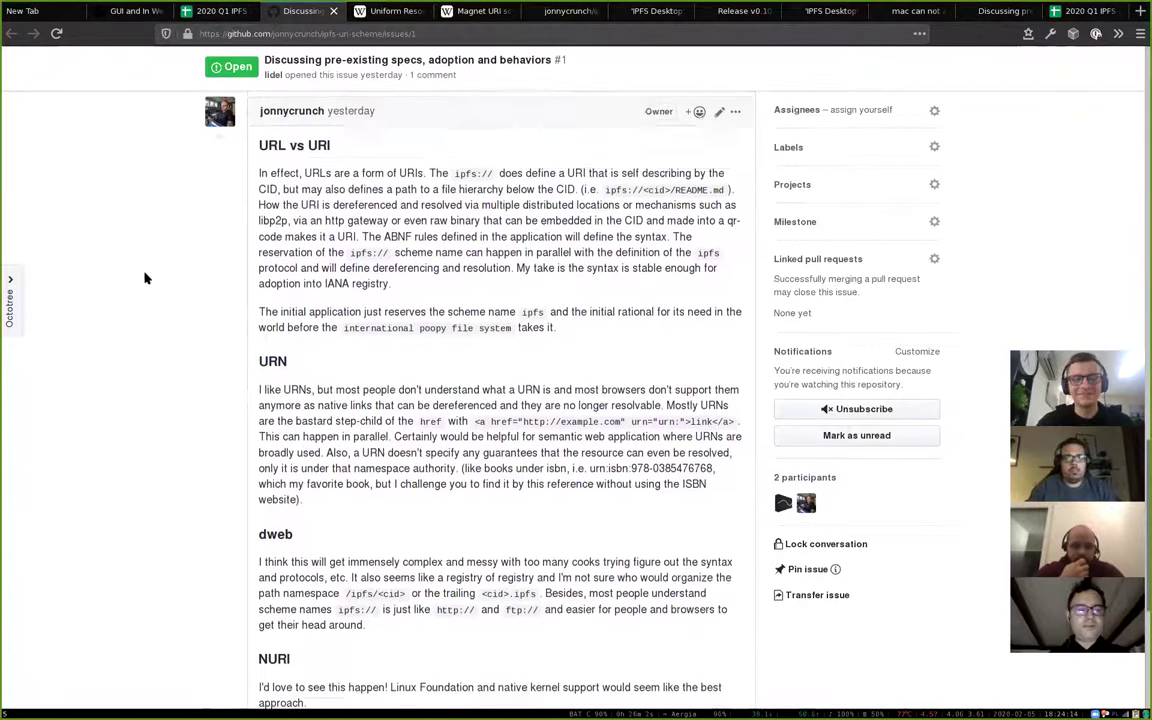
scroll(147, 277, "down", 2)
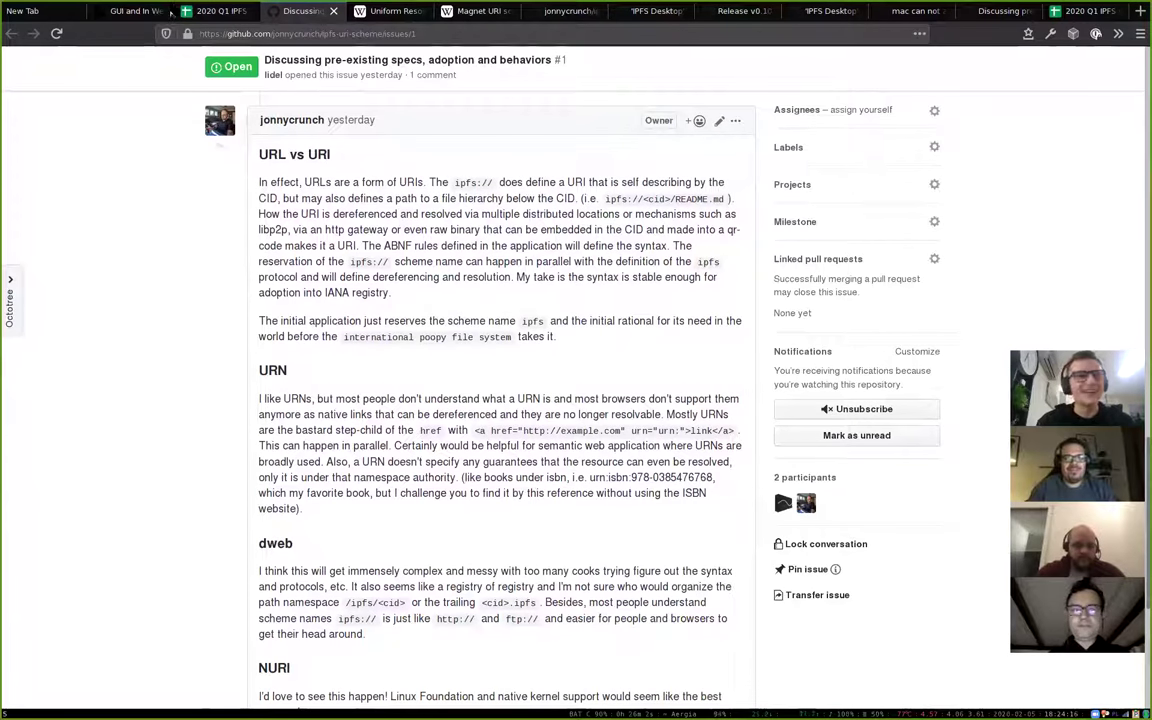
left_click(130, 11)
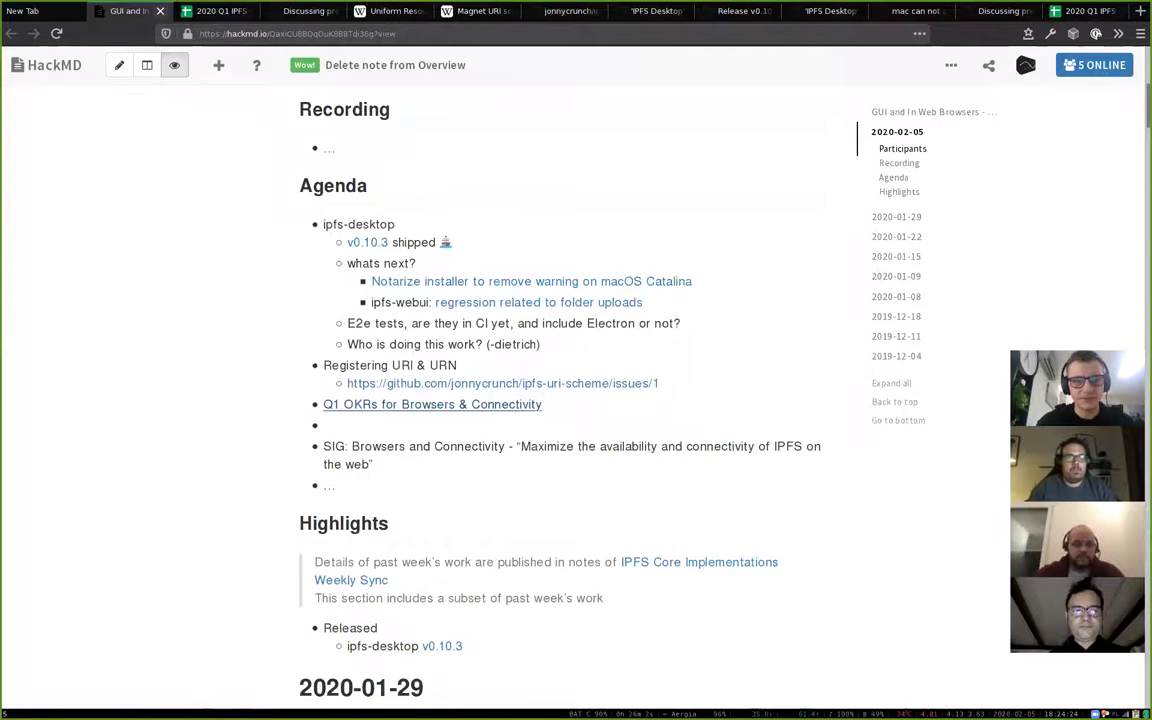
Switch to the 2020 Q1 IPFS OKRs spreadsheet and scroll to section 4 Browsers & Connectivity.
left_click(187, 10)
scroll(238, 340, "down", 10)
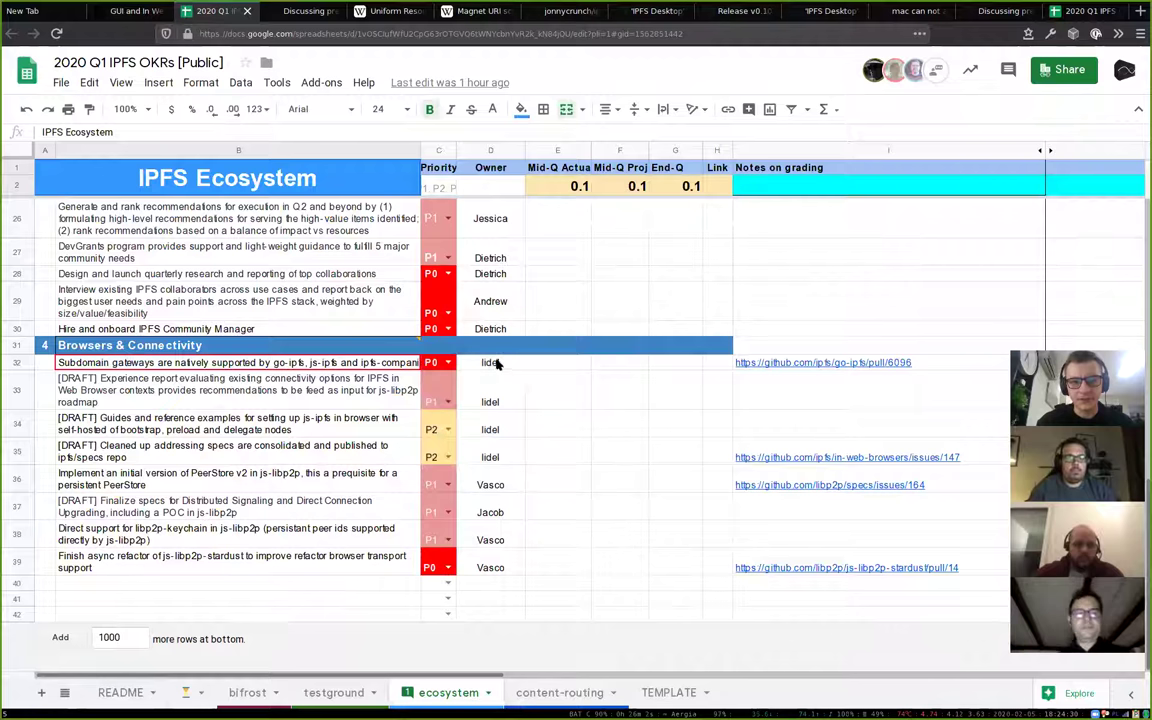
left_click(549, 362)
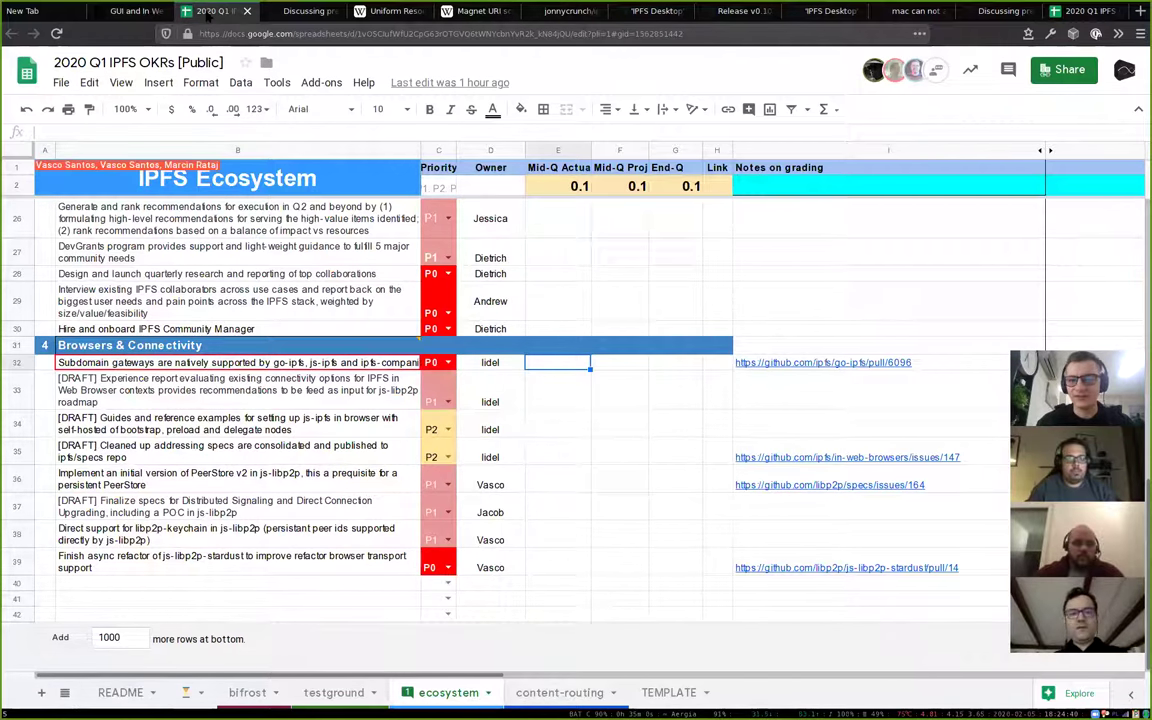
left_click(128, 12)
left_click(200, 11)
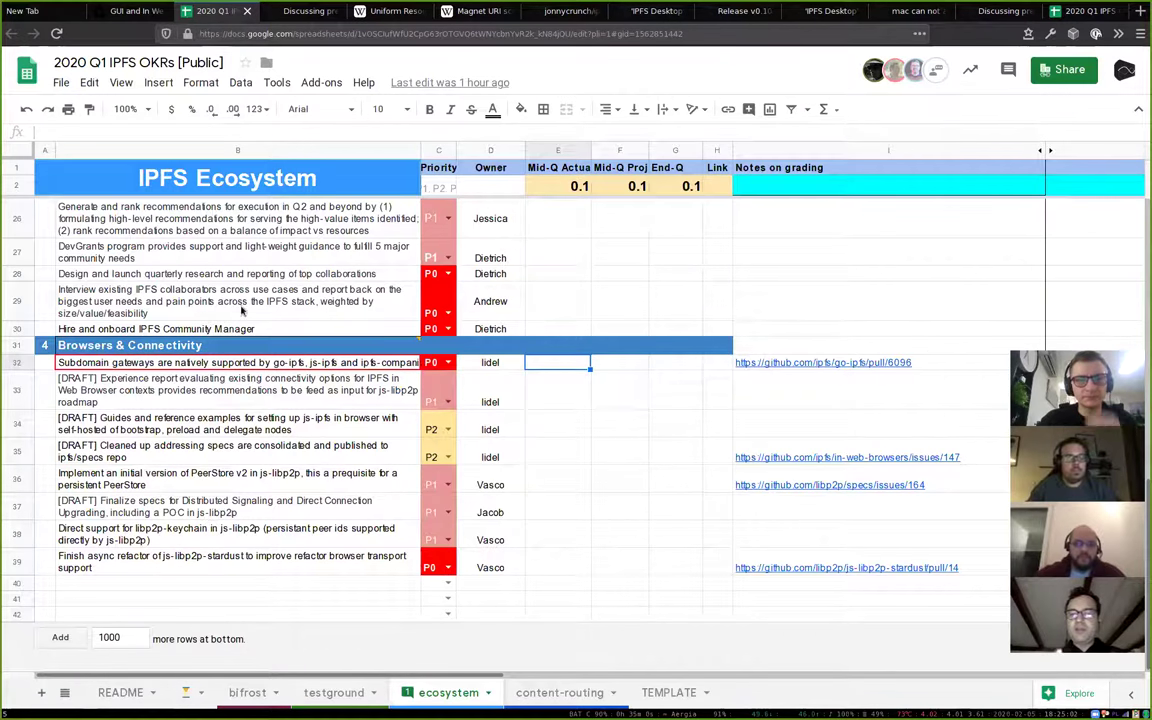
left_click(400, 362)
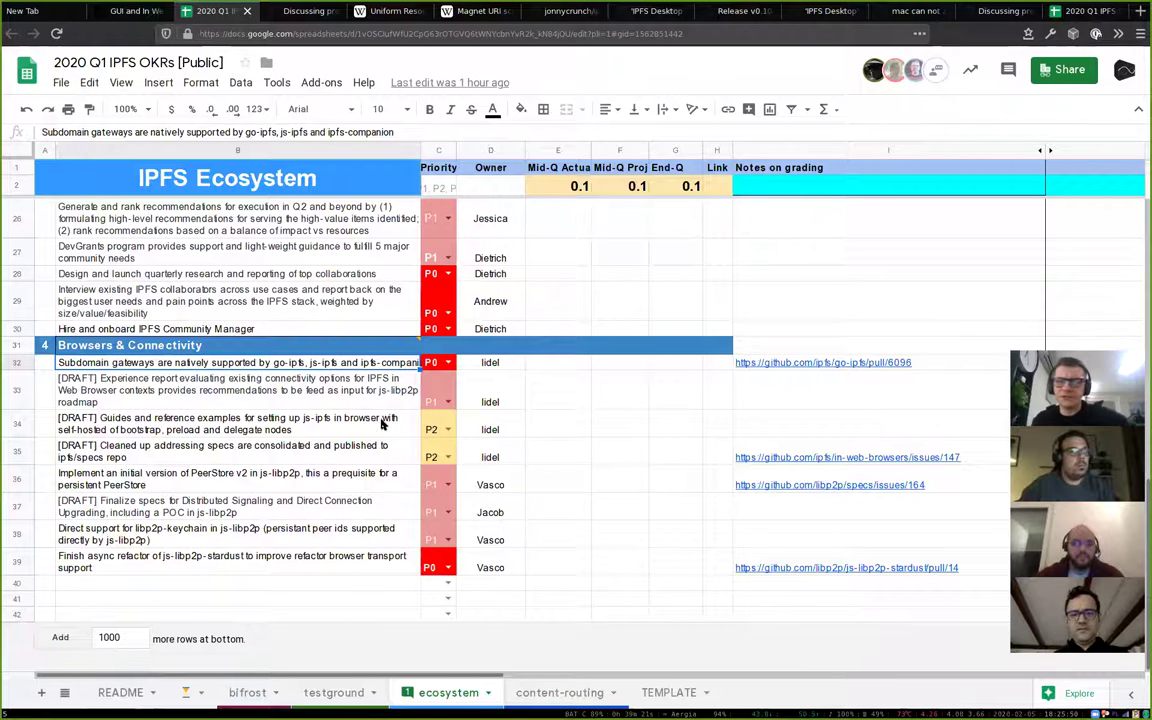
Read the Browsers & Connectivity objectives in rows 33–36, from Experience report to PeerStore.
left_click(310, 385)
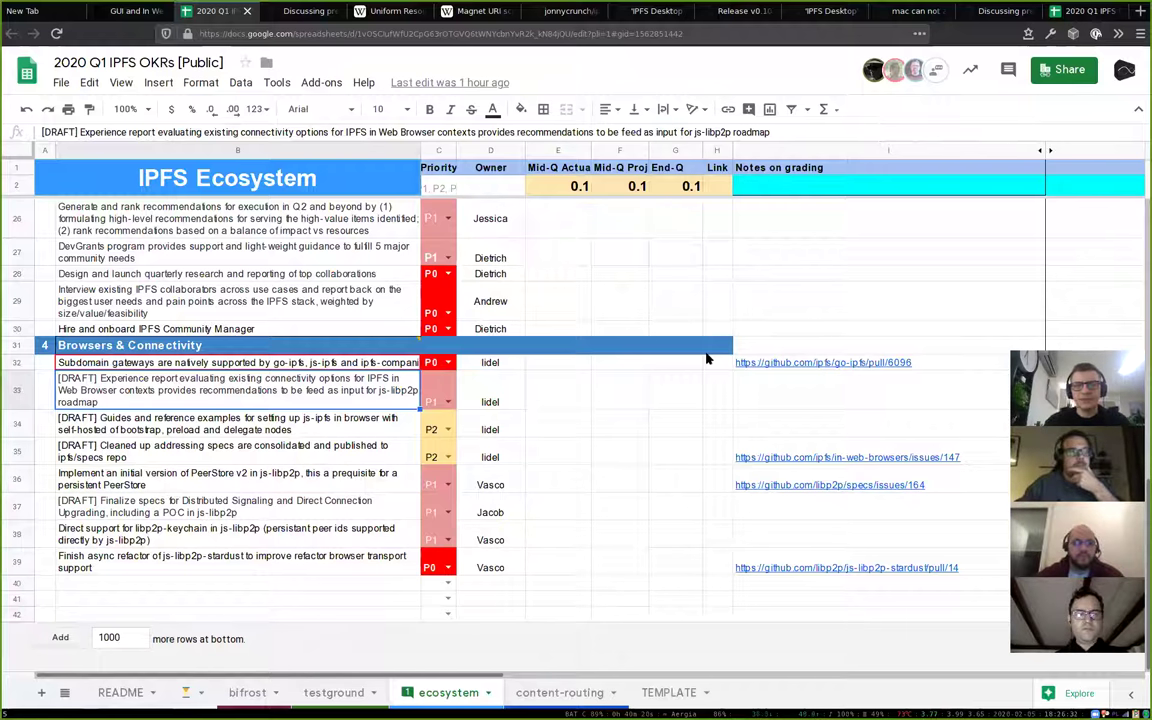
left_click(310, 422)
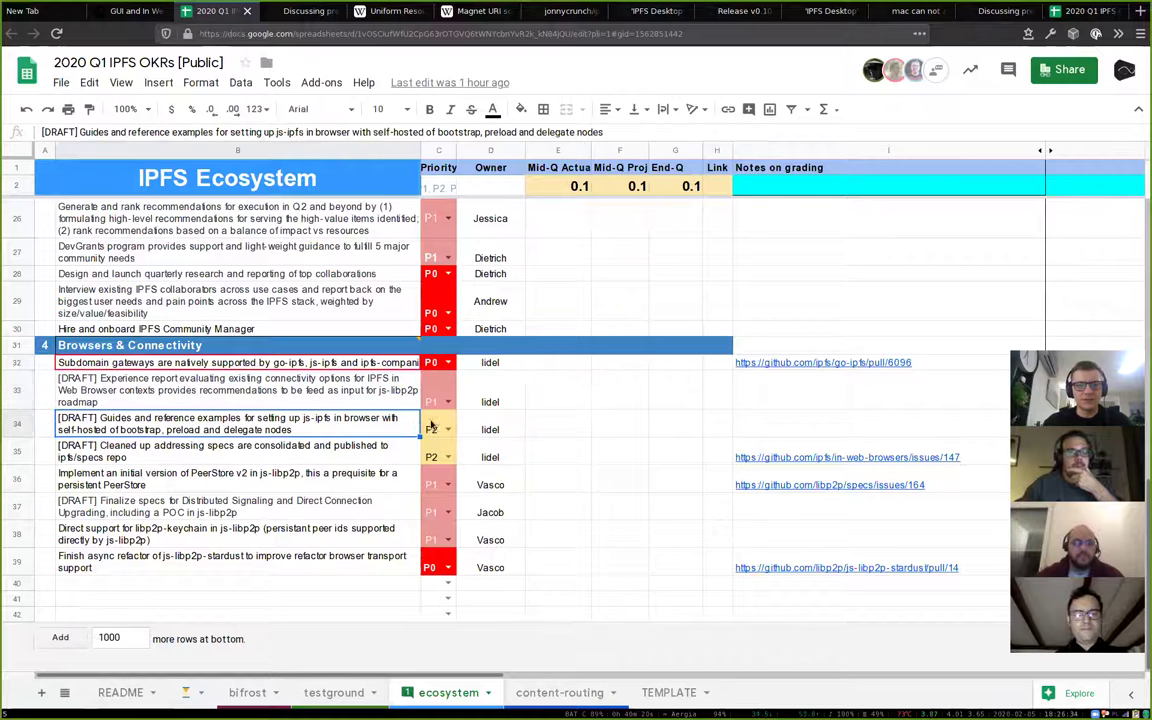
key("Up")
key("Down")
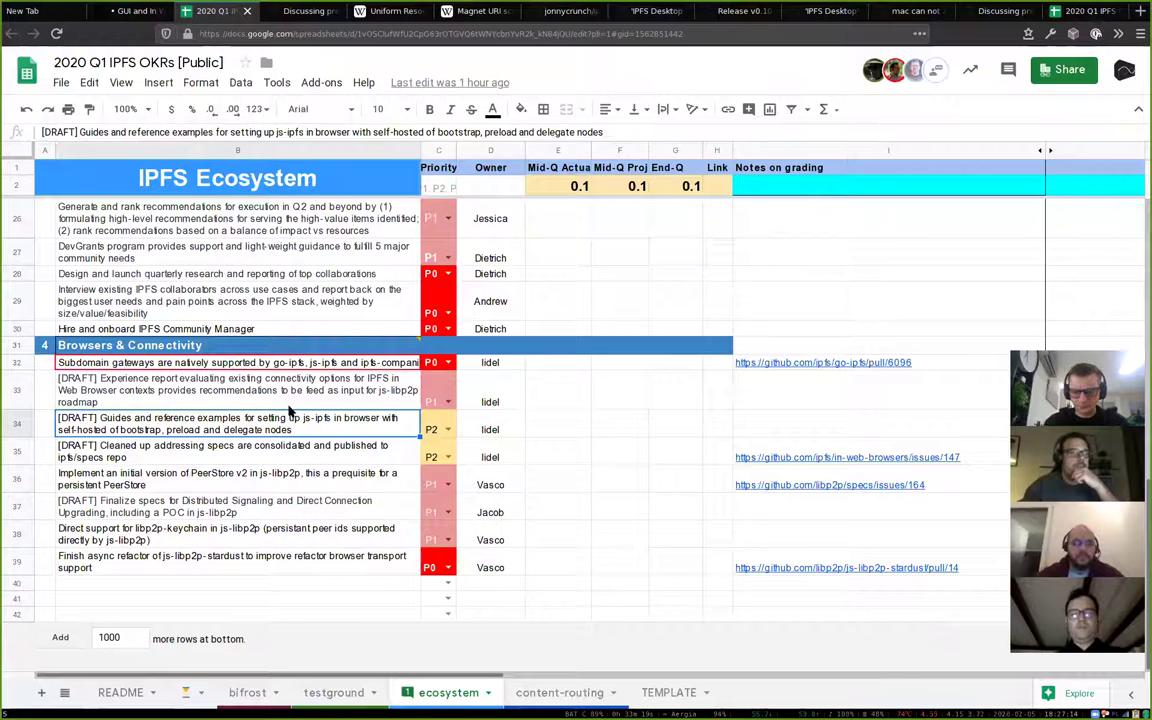
left_click(305, 447)
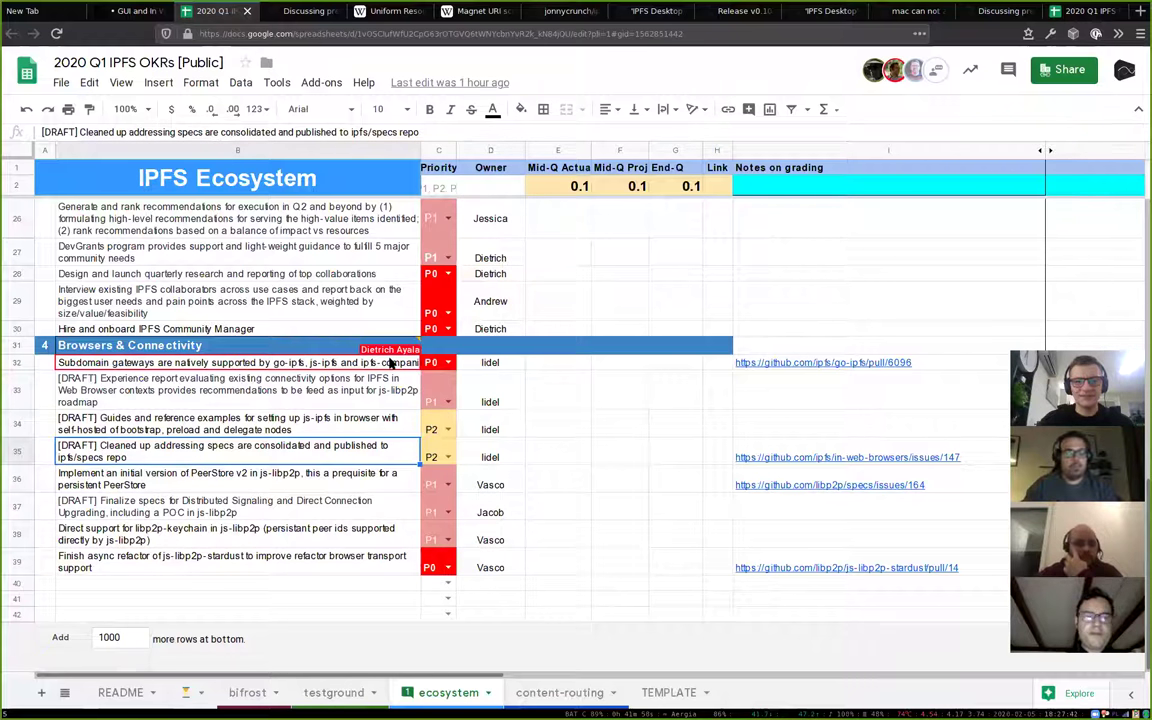
key("Down")
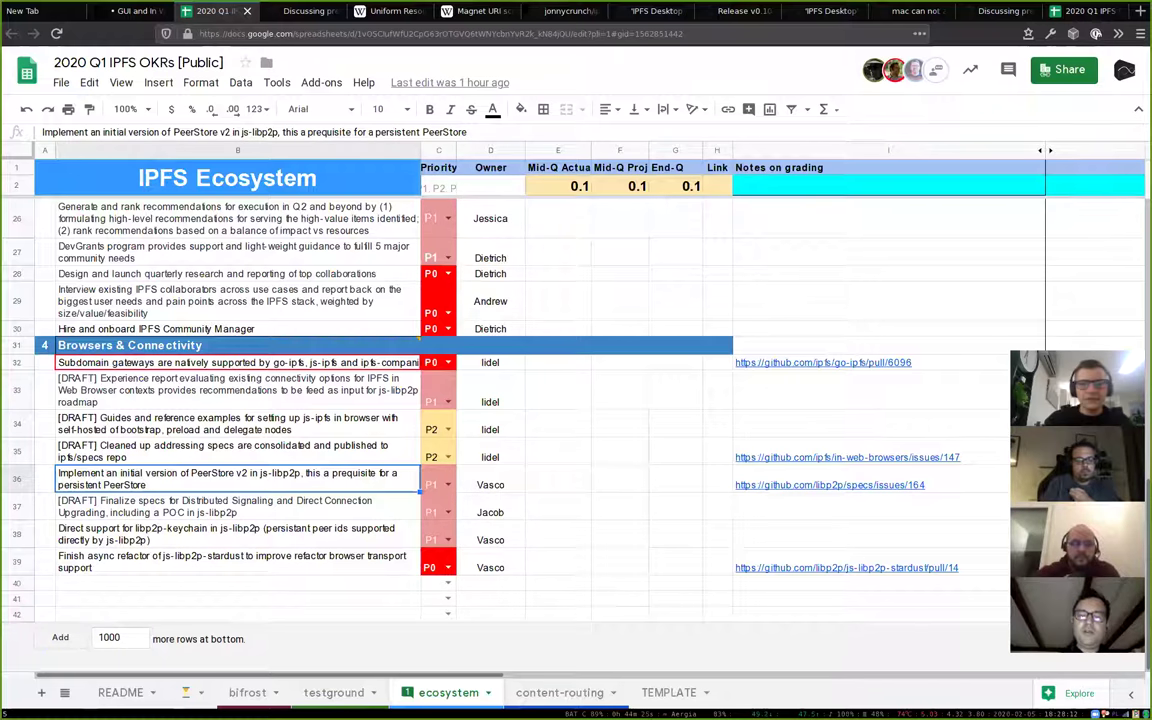
Open the issue #147 link from cell I35 in a new tab and view it.
left_click(843, 447)
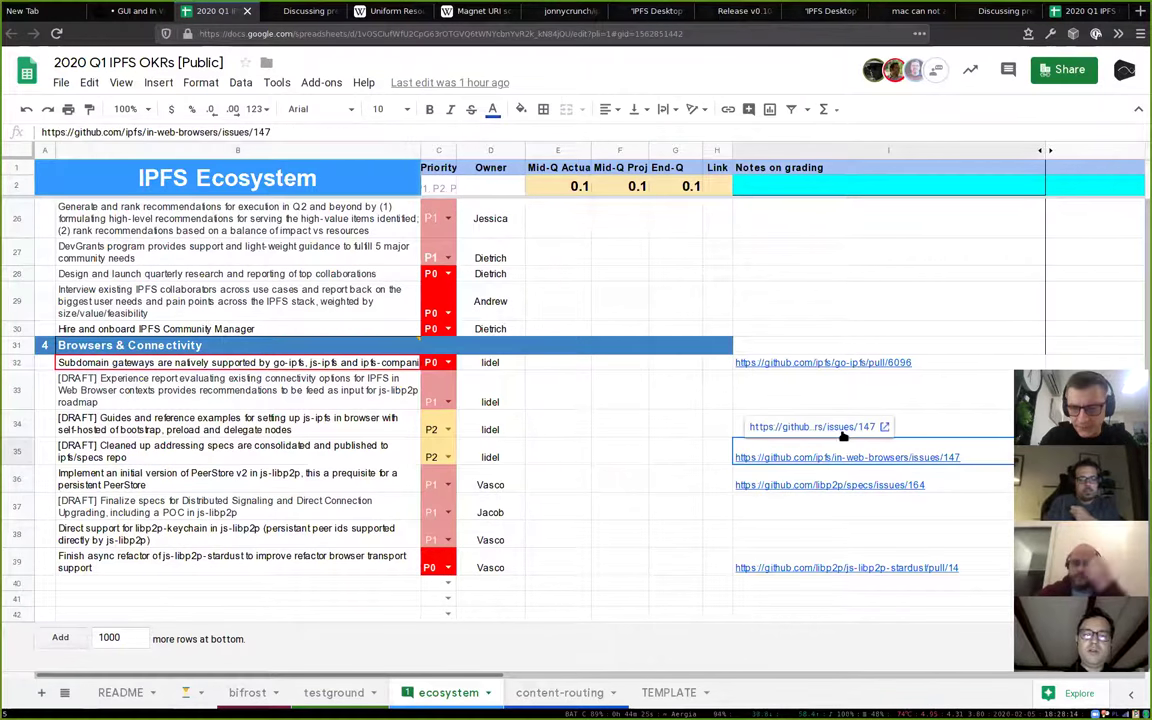
left_click(812, 427)
left_click(278, 12)
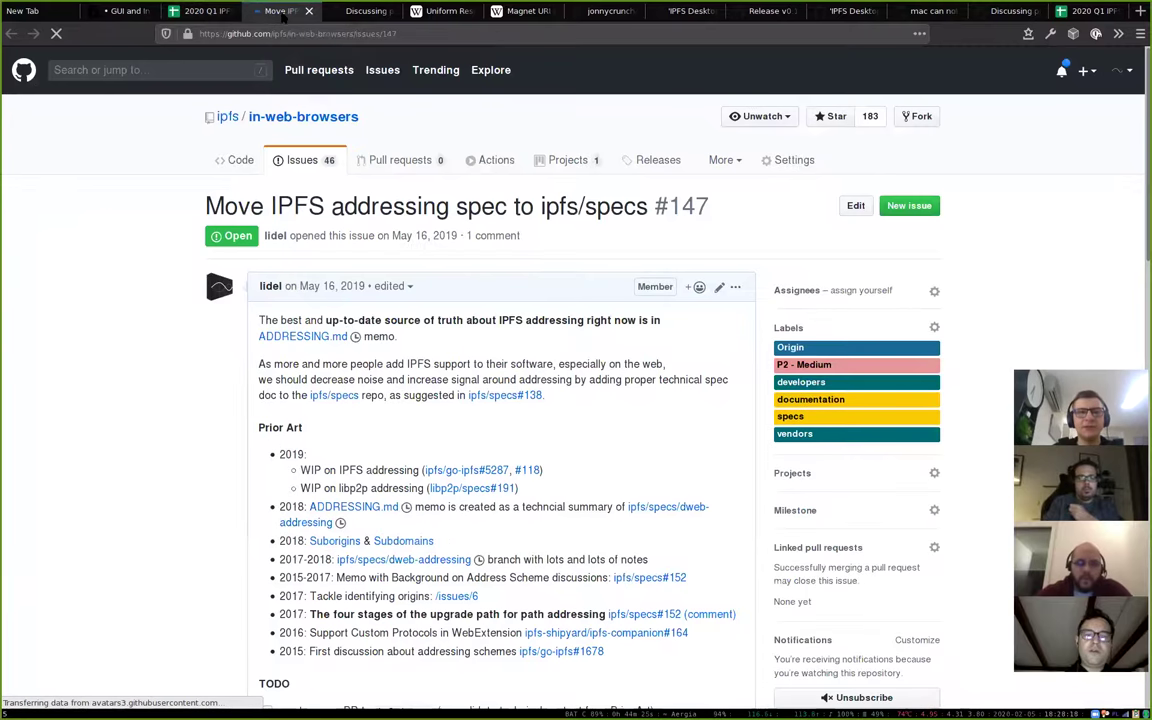
scroll(297, 408, "down", 1)
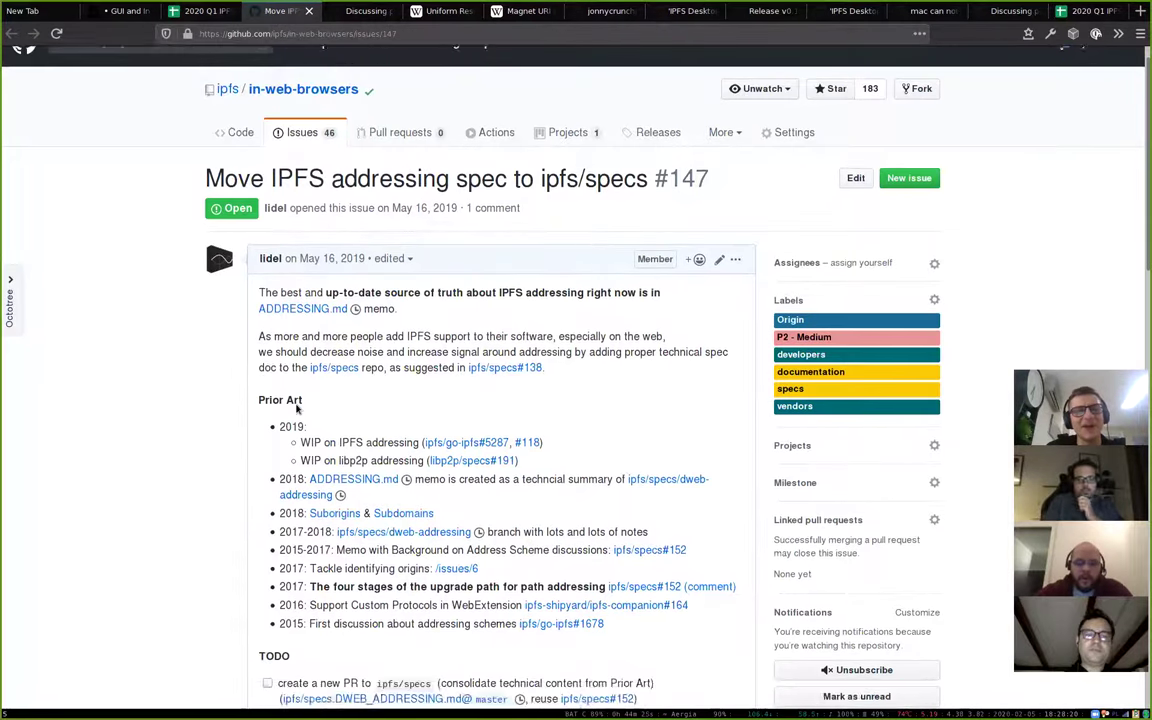
scroll(300, 400, "down", 3)
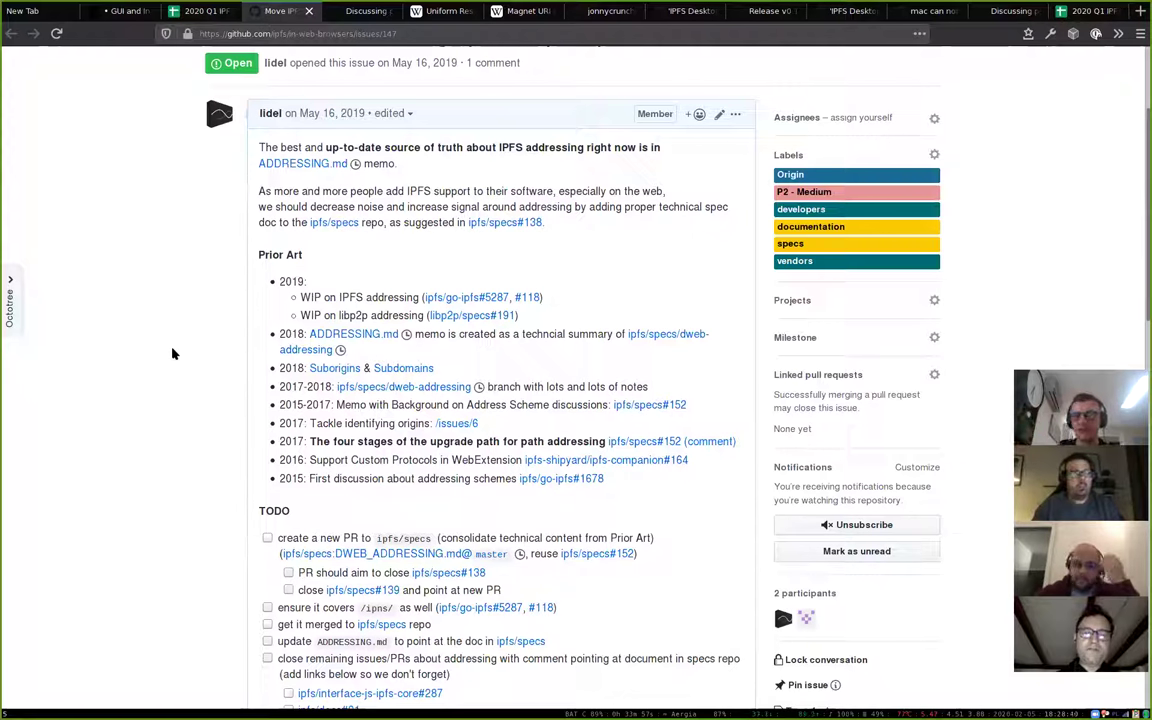
scroll(190, 290, "down", 1)
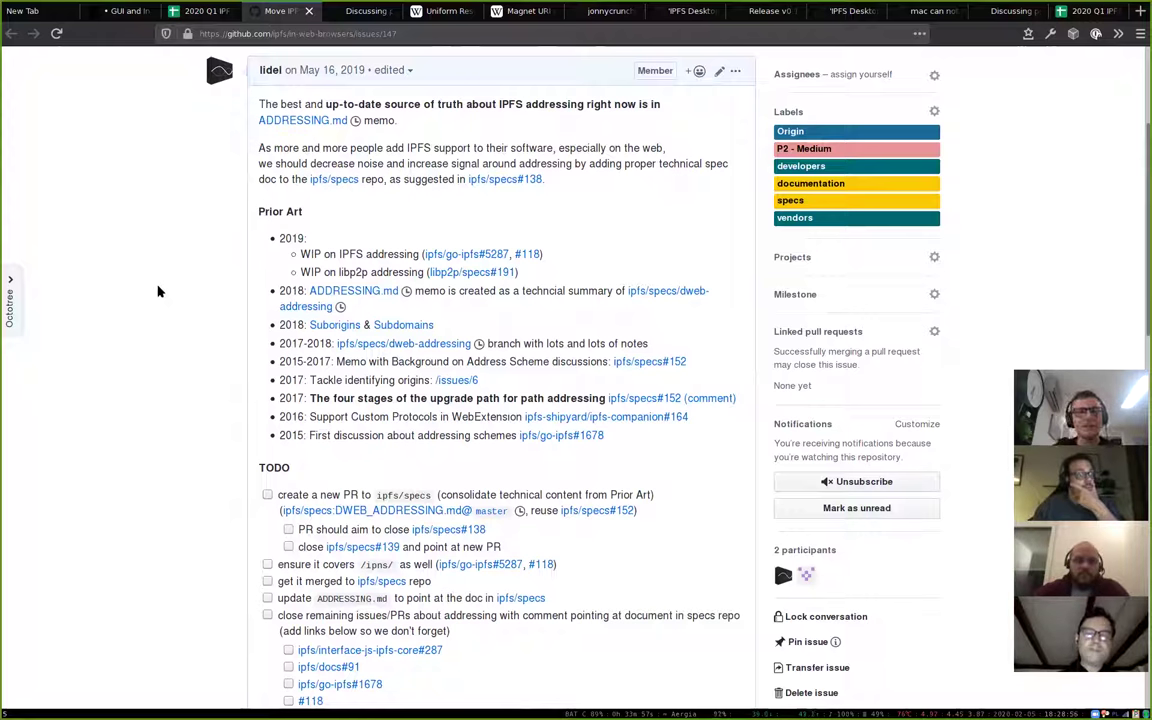
scroll(211, 221, "down", 2)
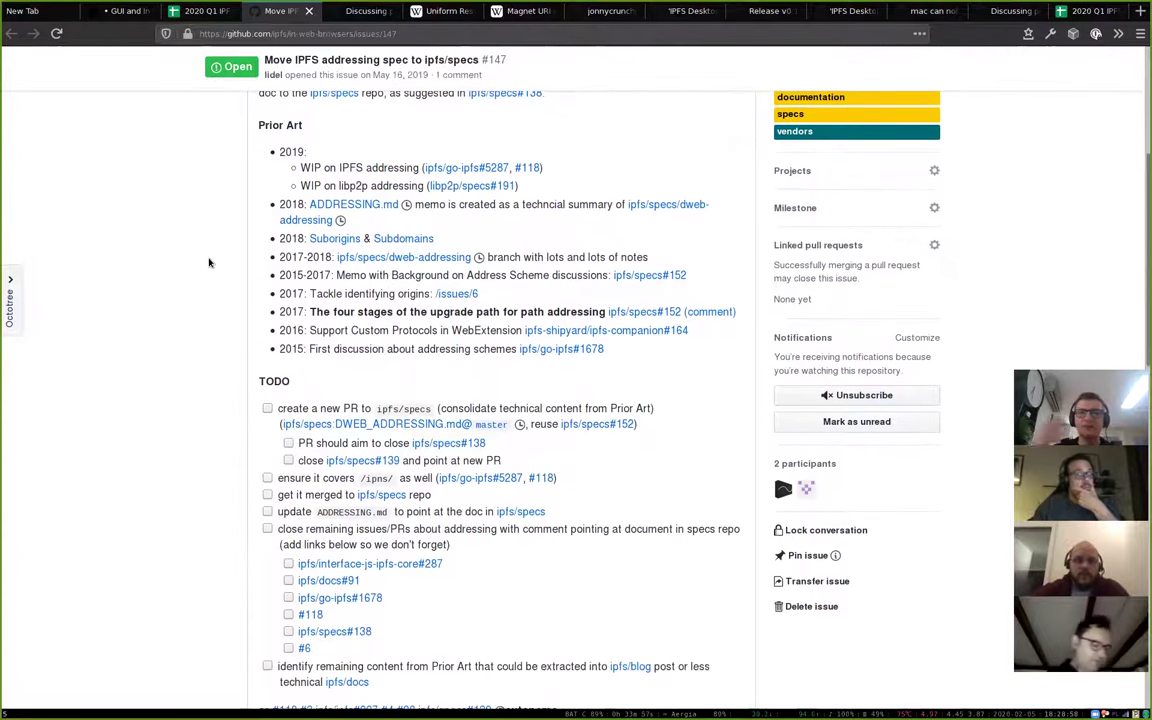
scroll(233, 247, "up", 1)
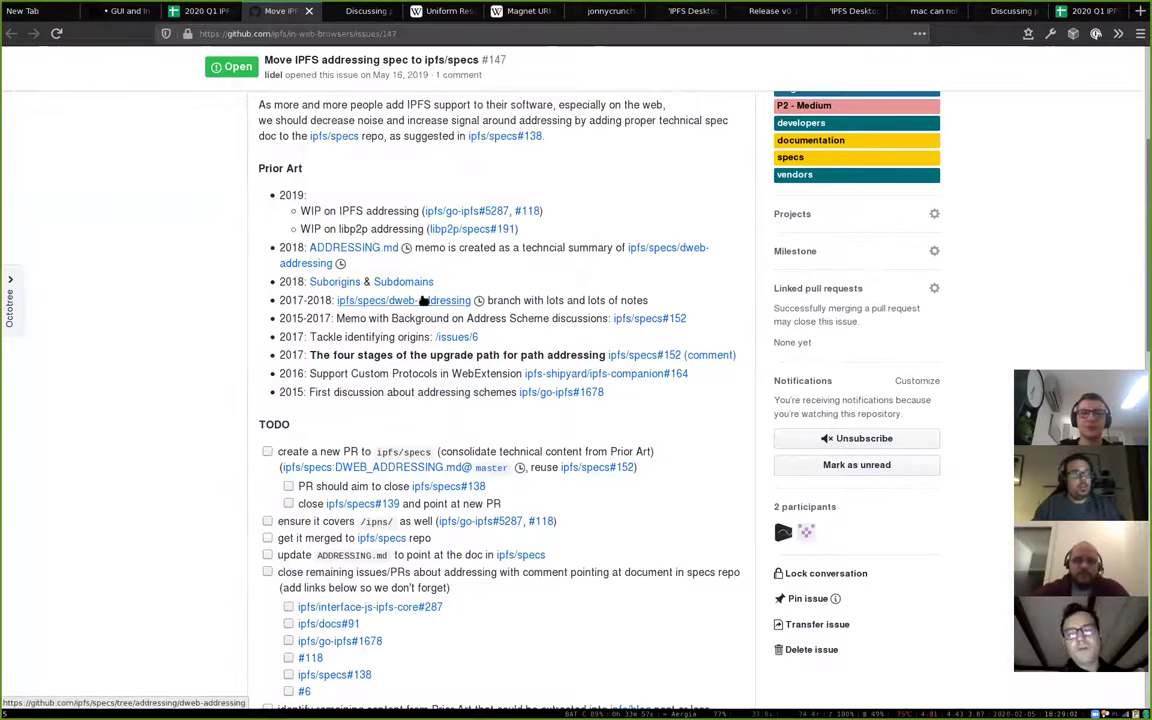
scroll(225, 330, "down", 3)
scroll(200, 370, "down", 1)
scroll(190, 367, "up", 3)
scroll(181, 363, "up", 3)
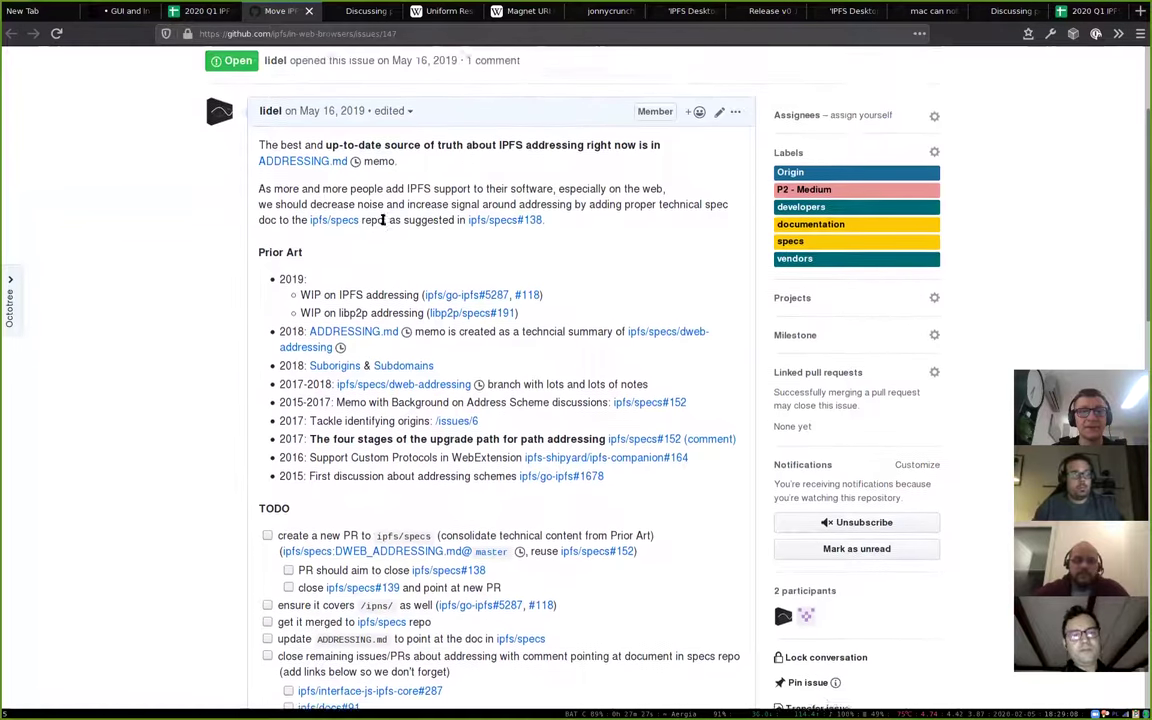
scroll(400, 222, "up", 1)
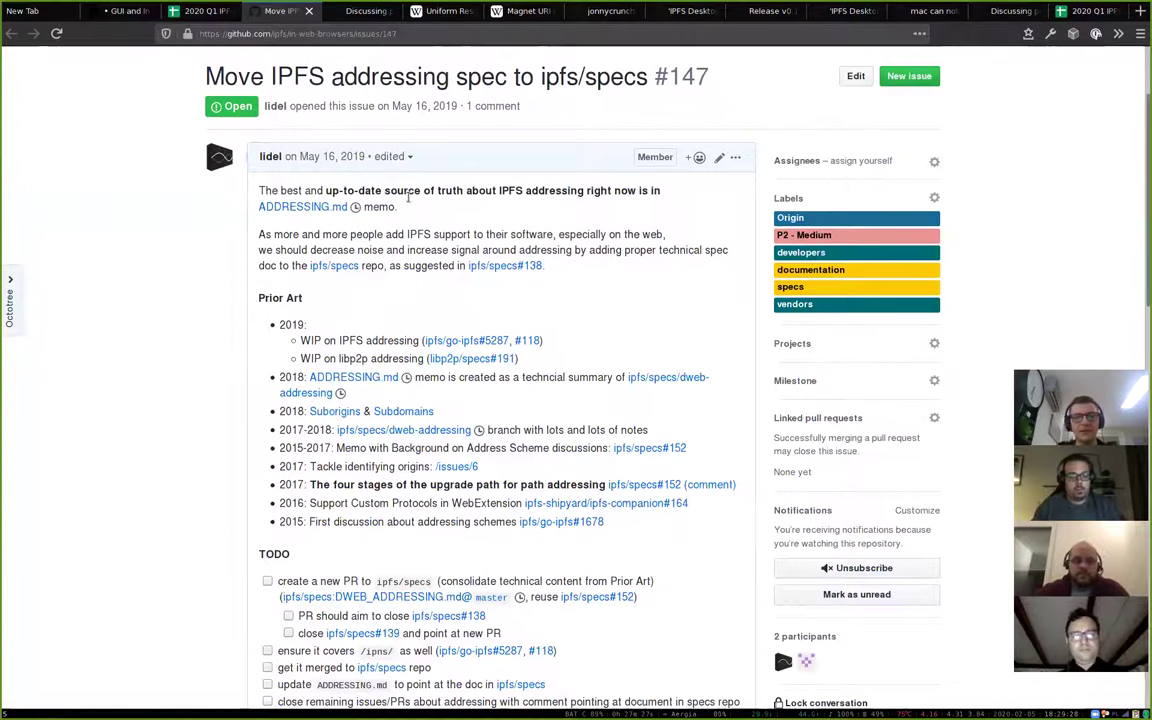
Scroll through issue #147, then return to the 2020 Q1 IPFS OKRs spreadsheet.
scroll(408, 197, "up", 2)
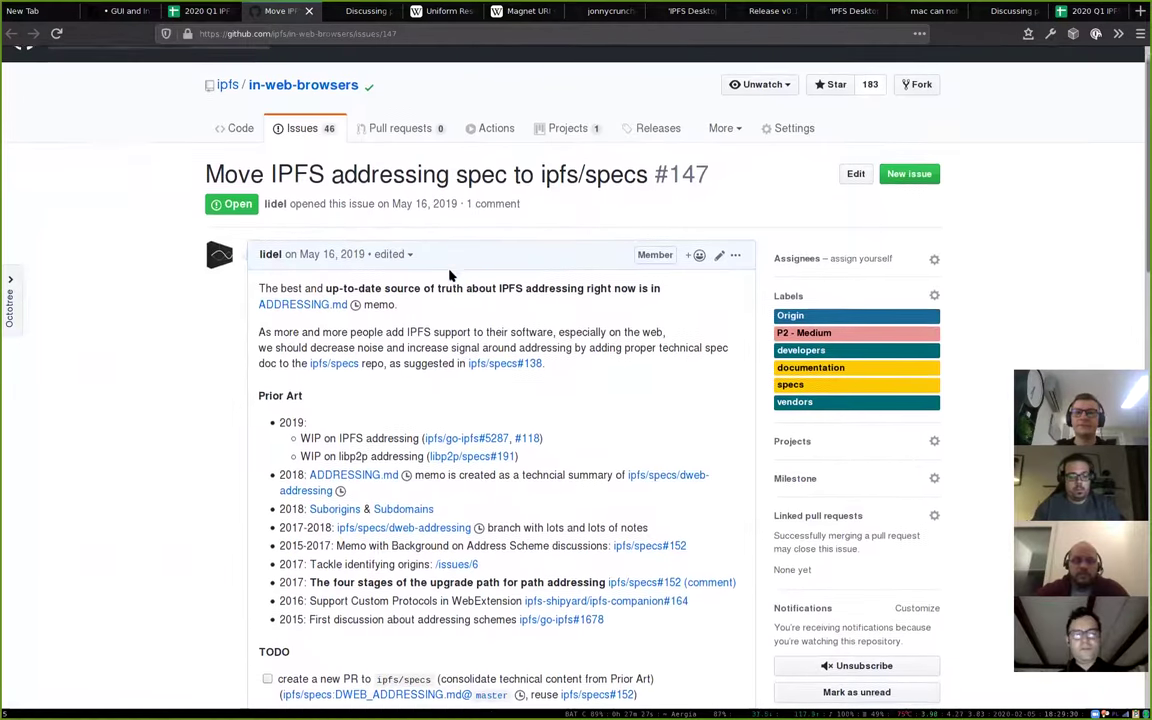
scroll(450, 274, "up", 1)
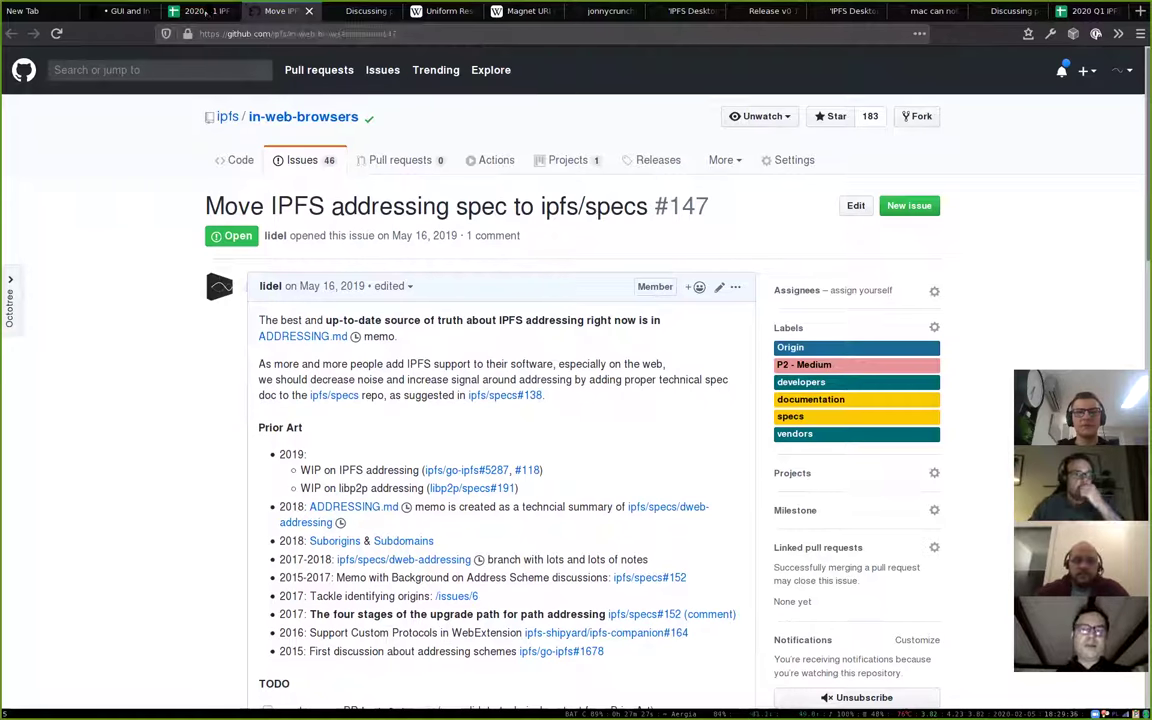
scroll(473, 338, "down", 2)
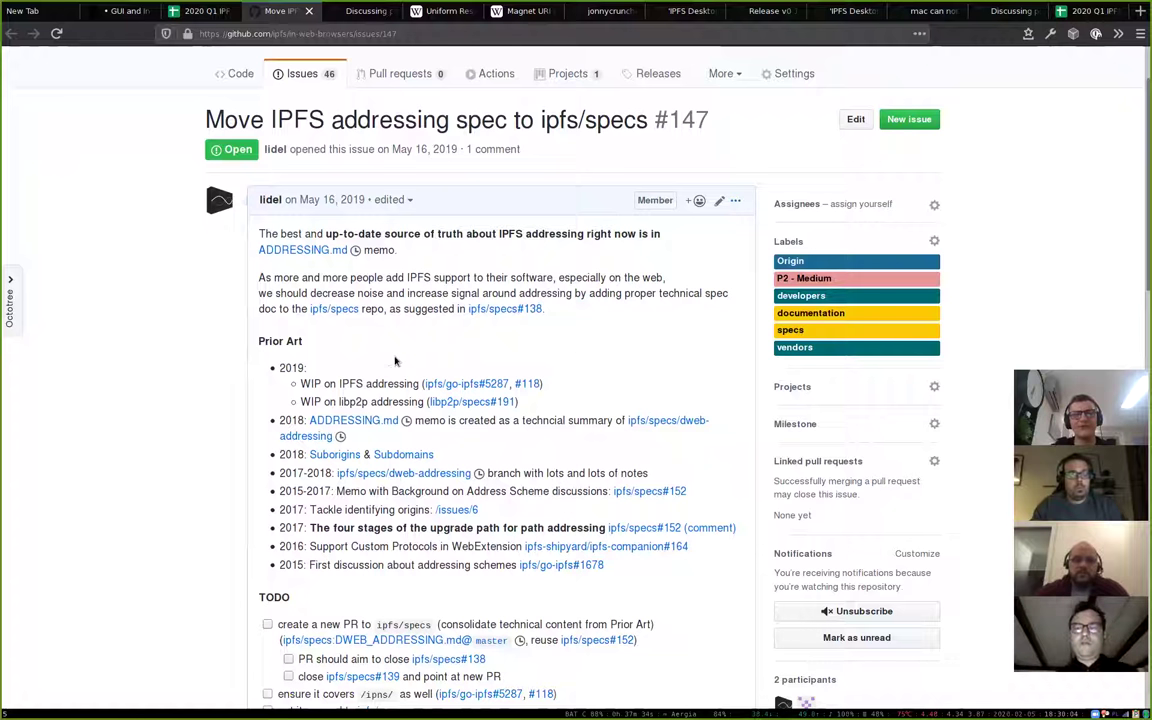
scroll(150, 420, "down", 2)
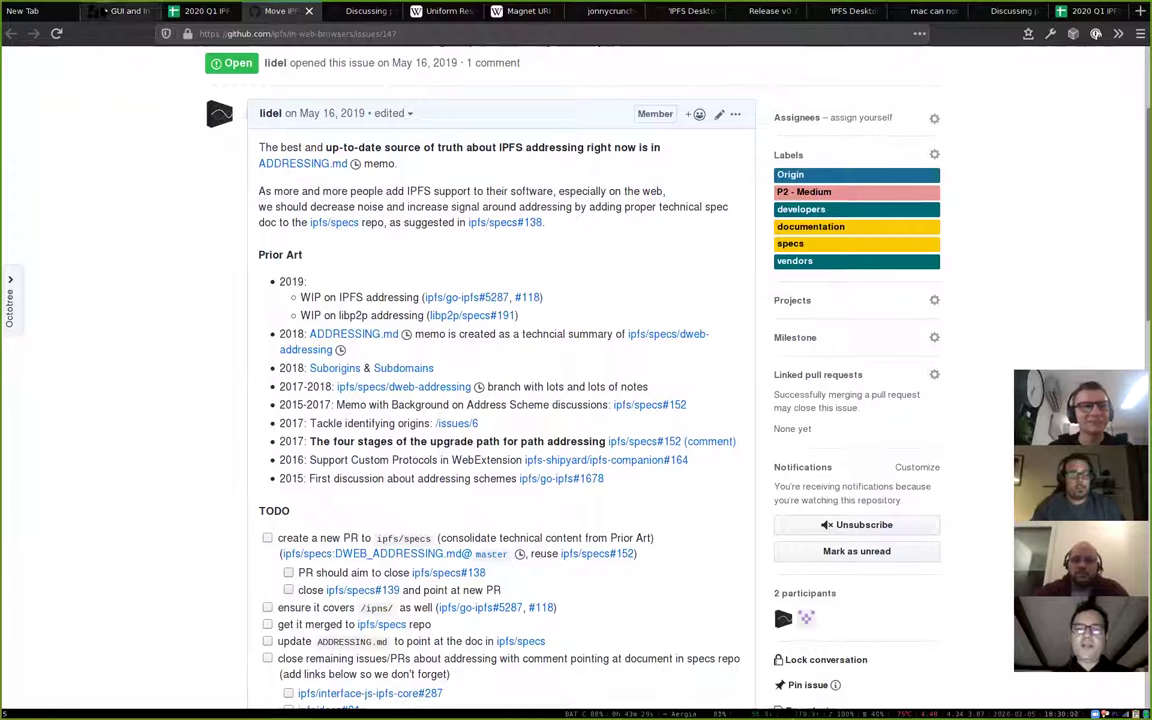
left_click(200, 11)
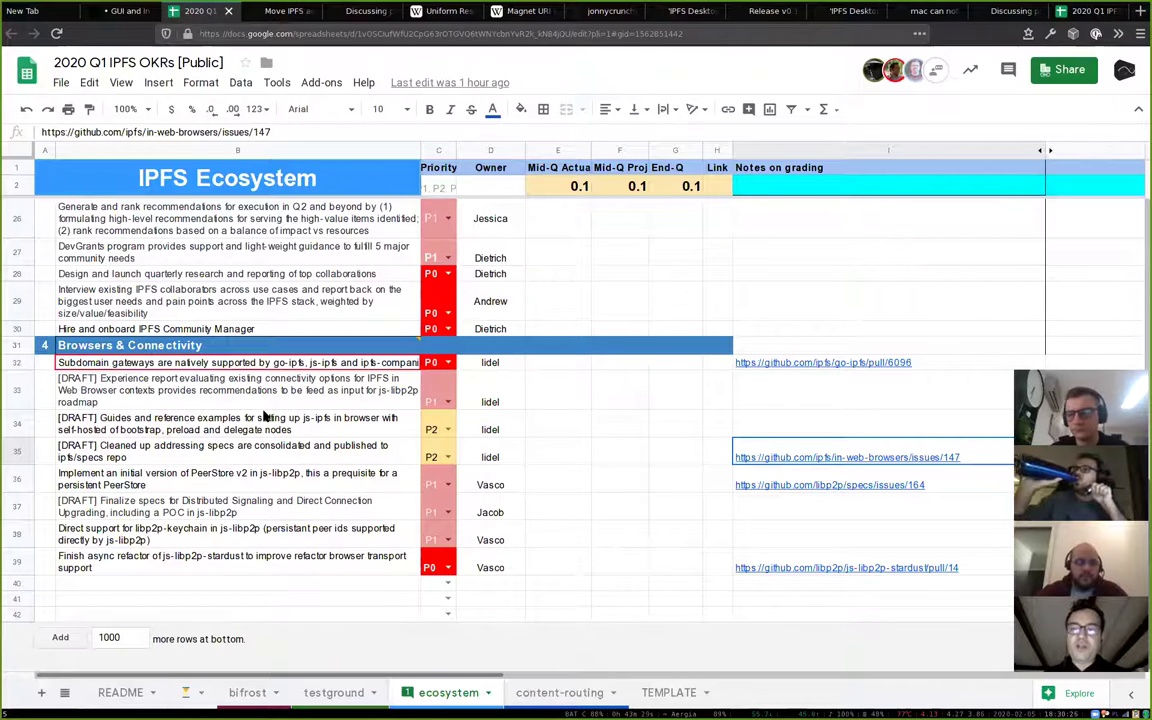
Select cell B34 to read the js-ipfs browser guides objective in full.
left_click(165, 417)
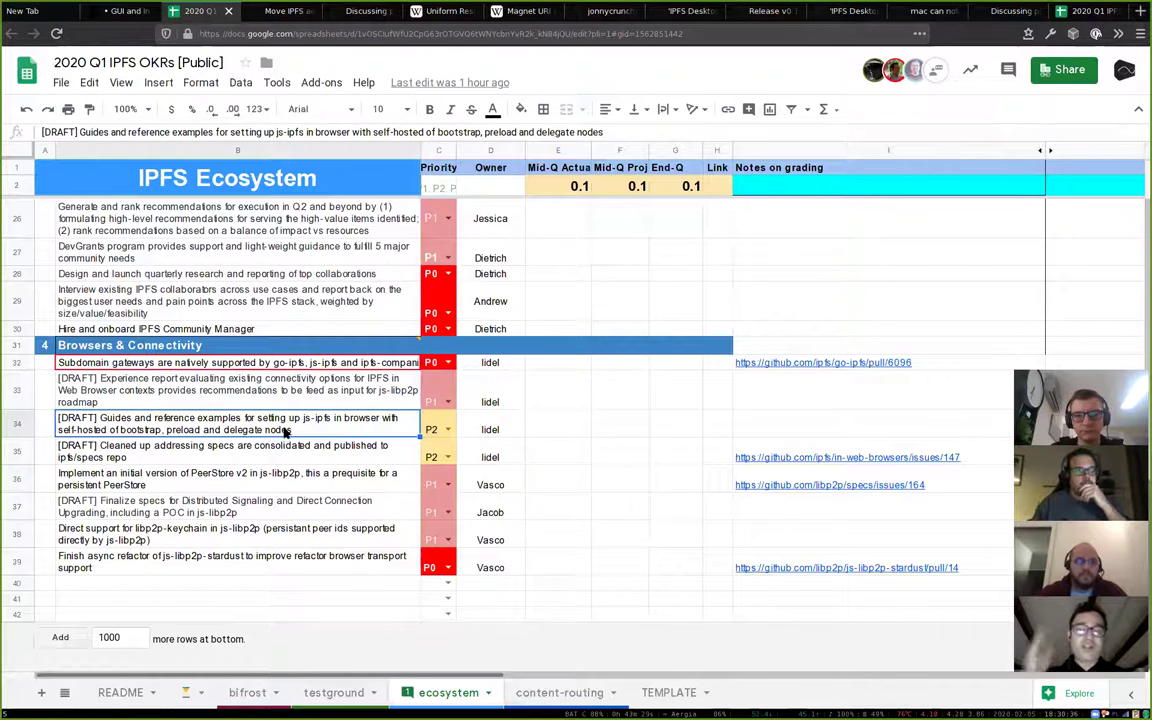
Add a grading note in I34 to reach out to a teammate, with the typo corrected to 'reach'.
left_click(856, 428)
type("AI: recha out to johnny")
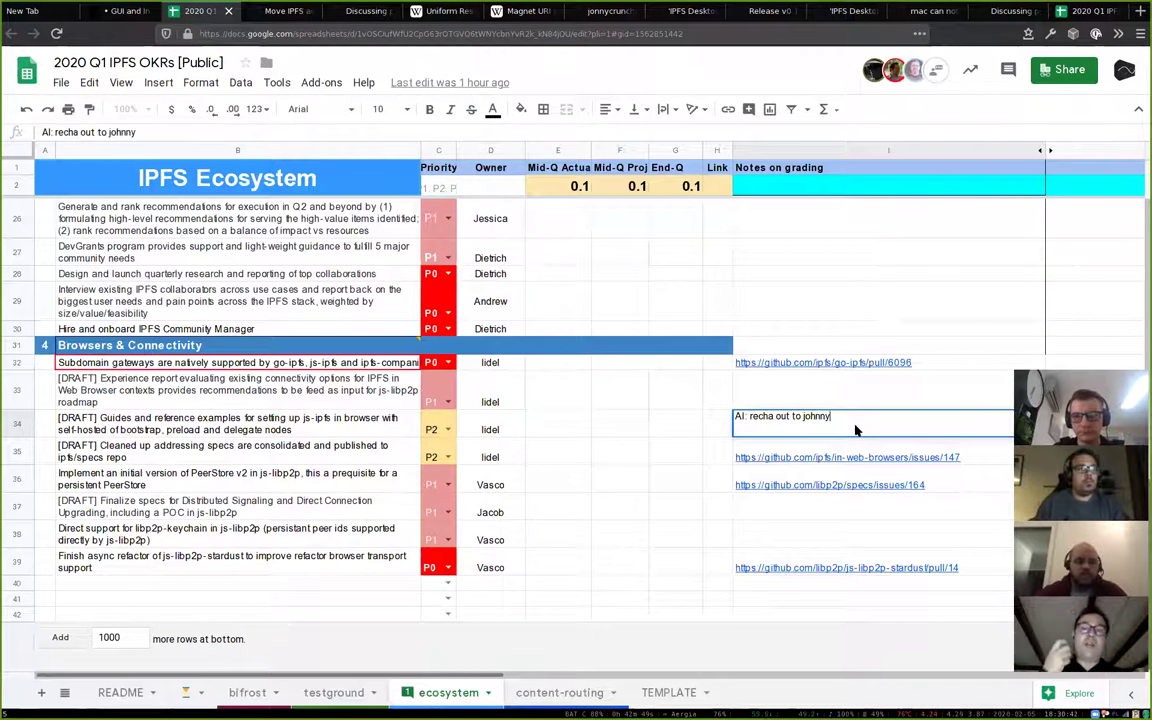
key("Return")
left_click(788, 432)
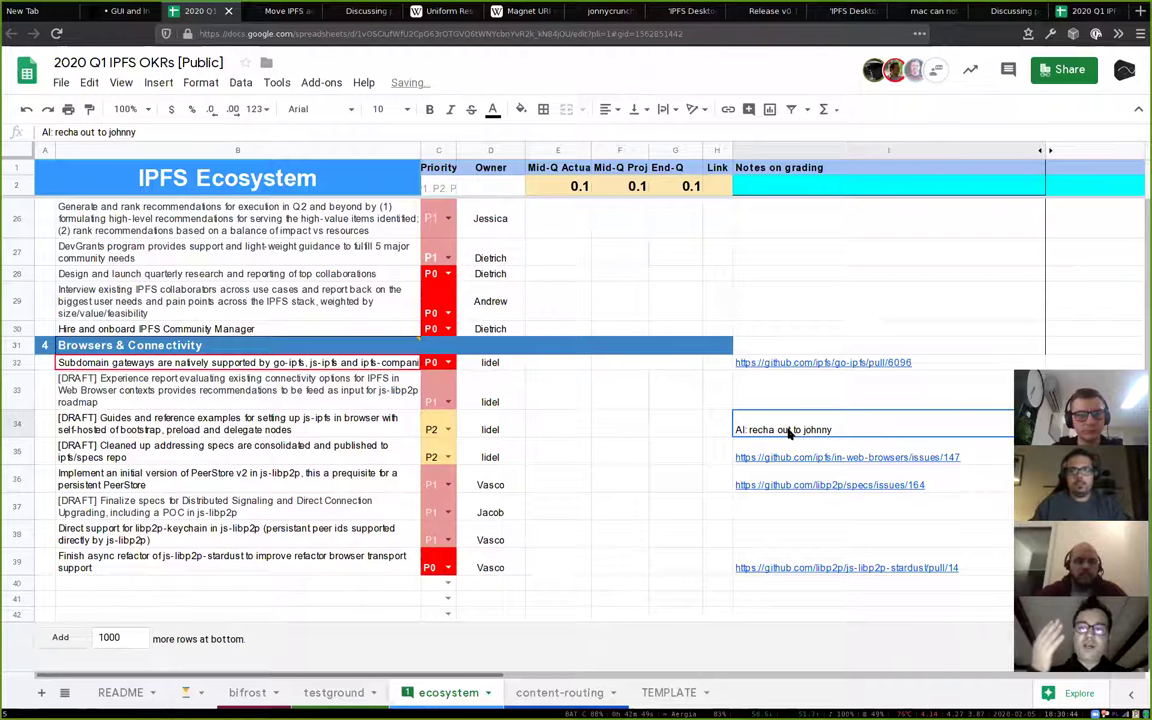
key("Return")
left_click(761, 417)
type("a")
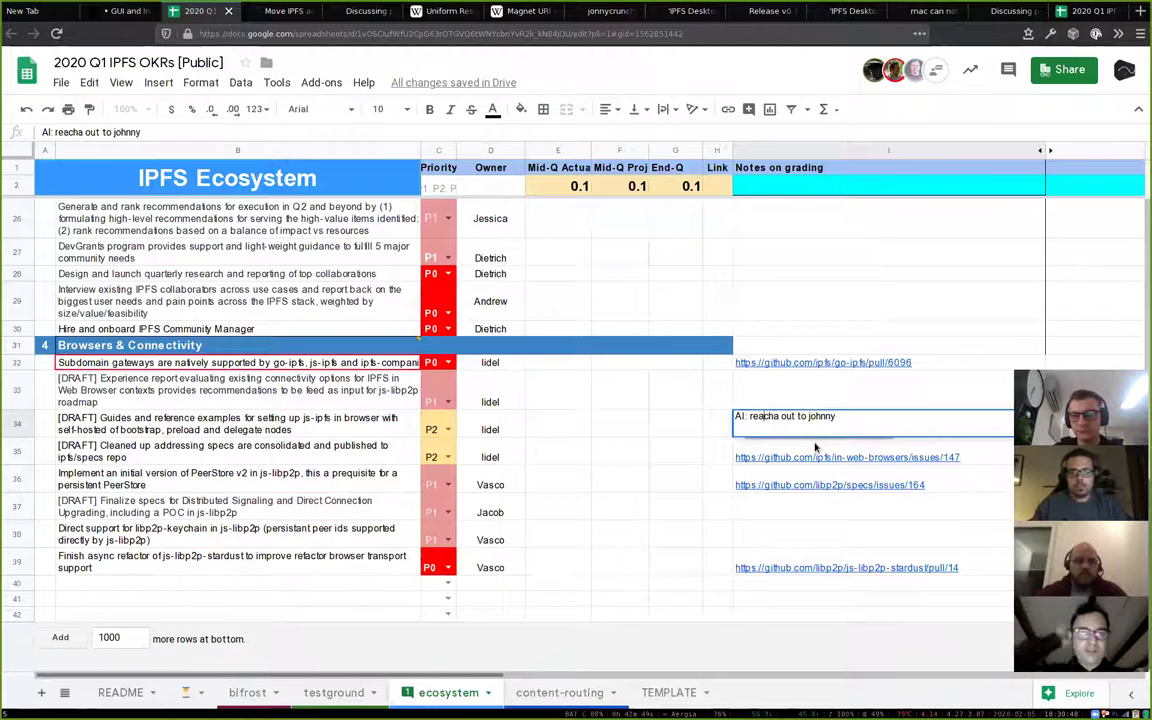
key("Right")
key("Right")
key("Right")
key("BackSpace")
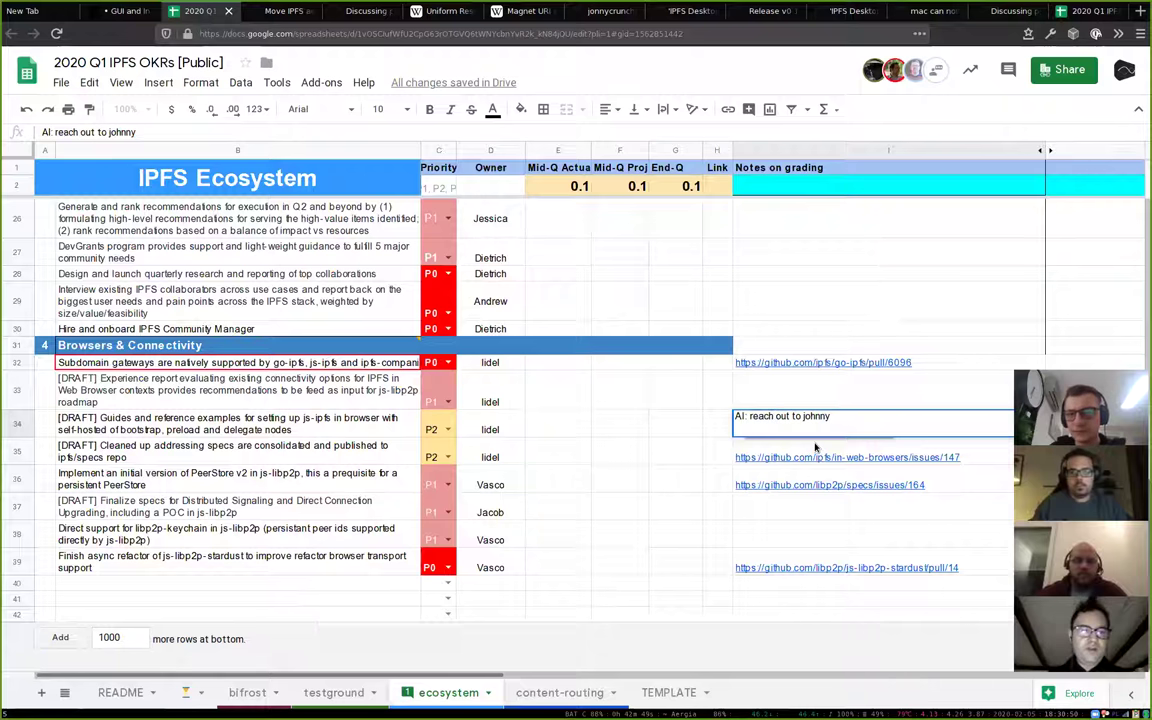
left_click(816, 446)
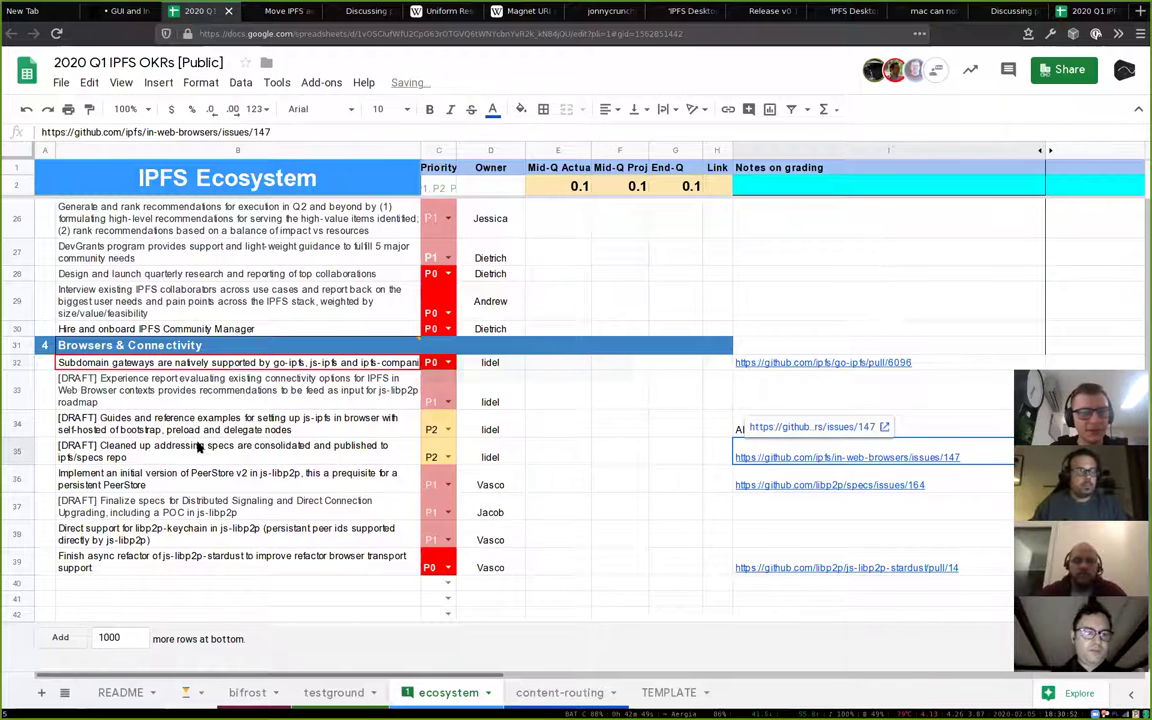
left_click(240, 385)
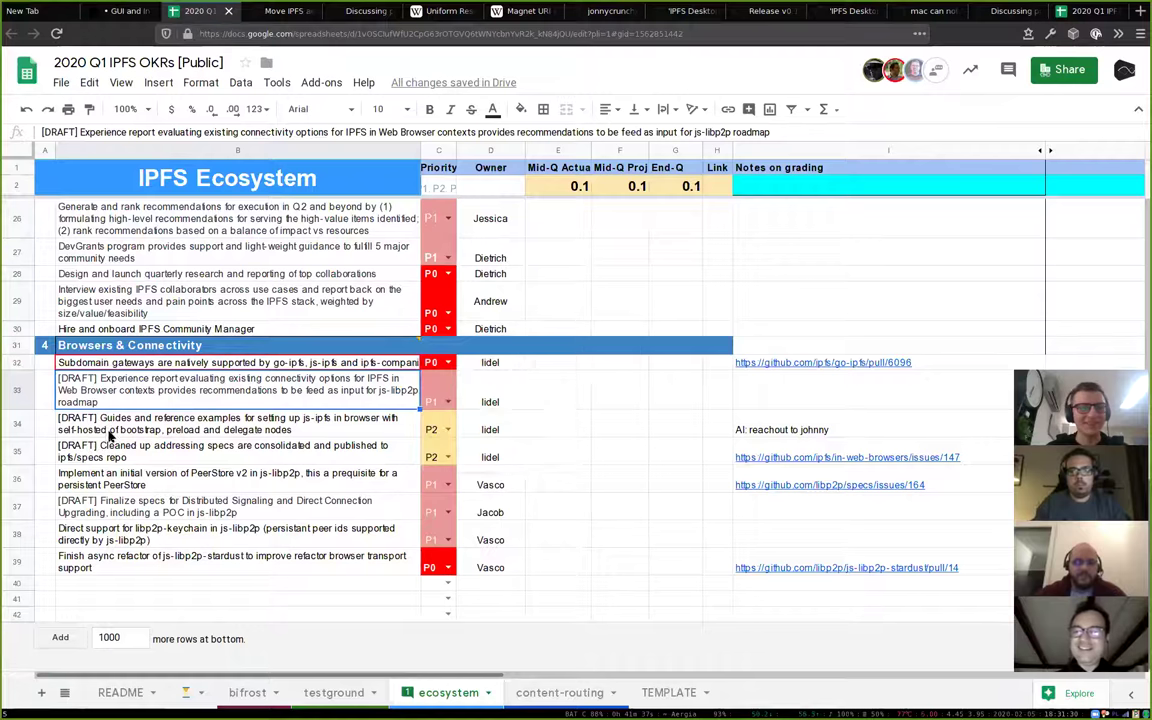
left_click(360, 478)
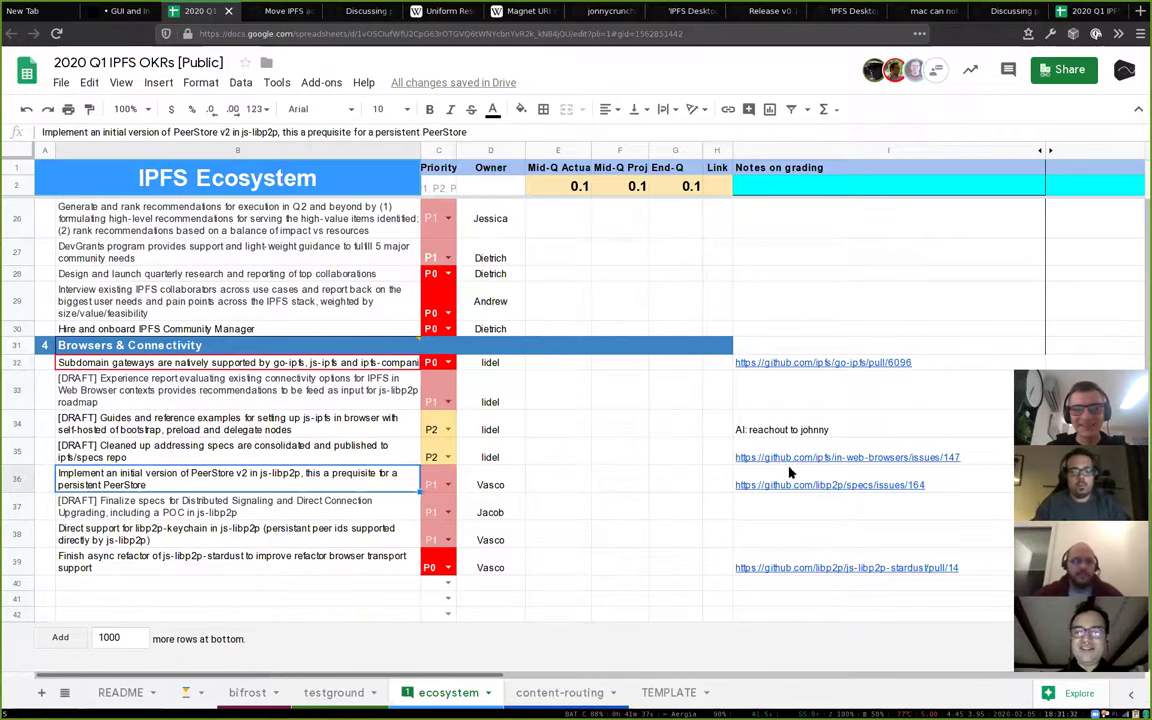
mouse_move(750, 463)
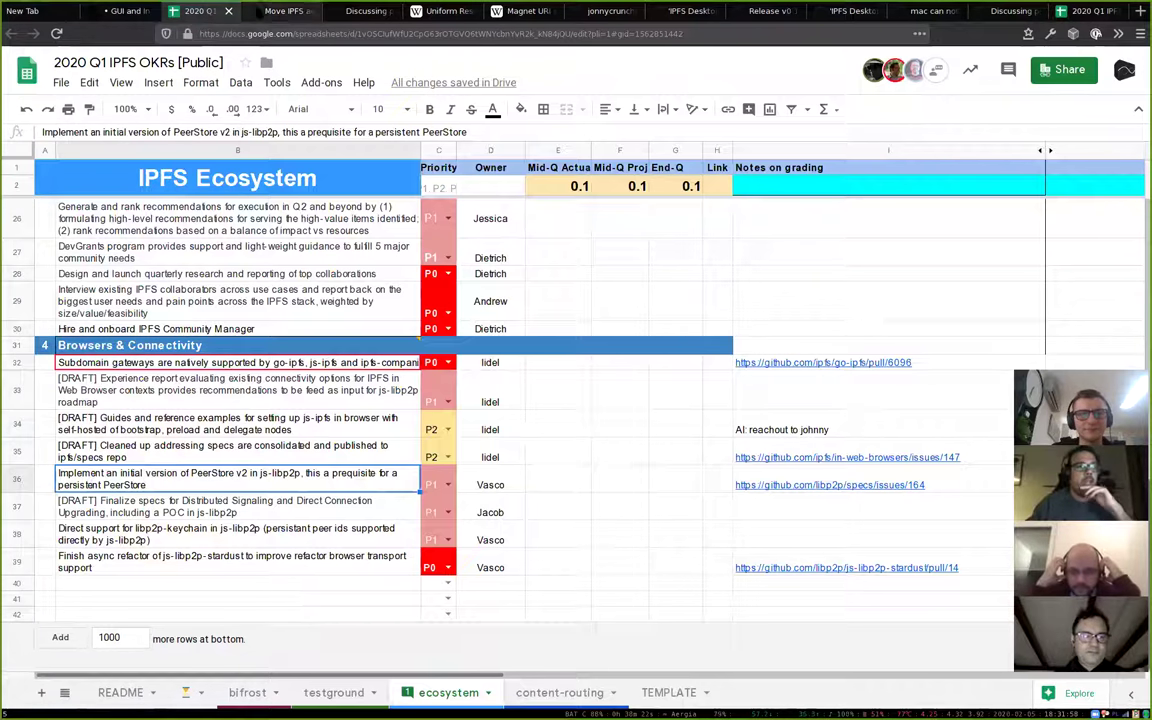
Close the nine leftover browser tabs beside the OKR sheet.
middle_click(280, 12)
middle_click(280, 12)
middle_click(280, 12)
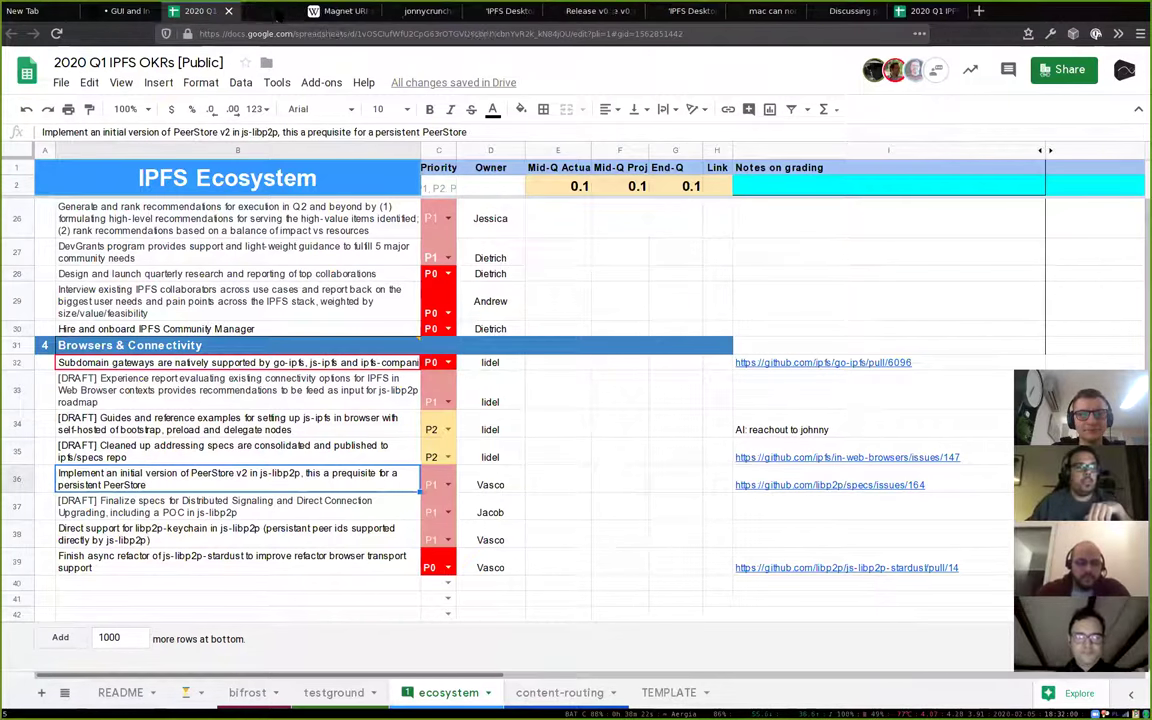
middle_click(280, 12)
middle_click(280, 12)
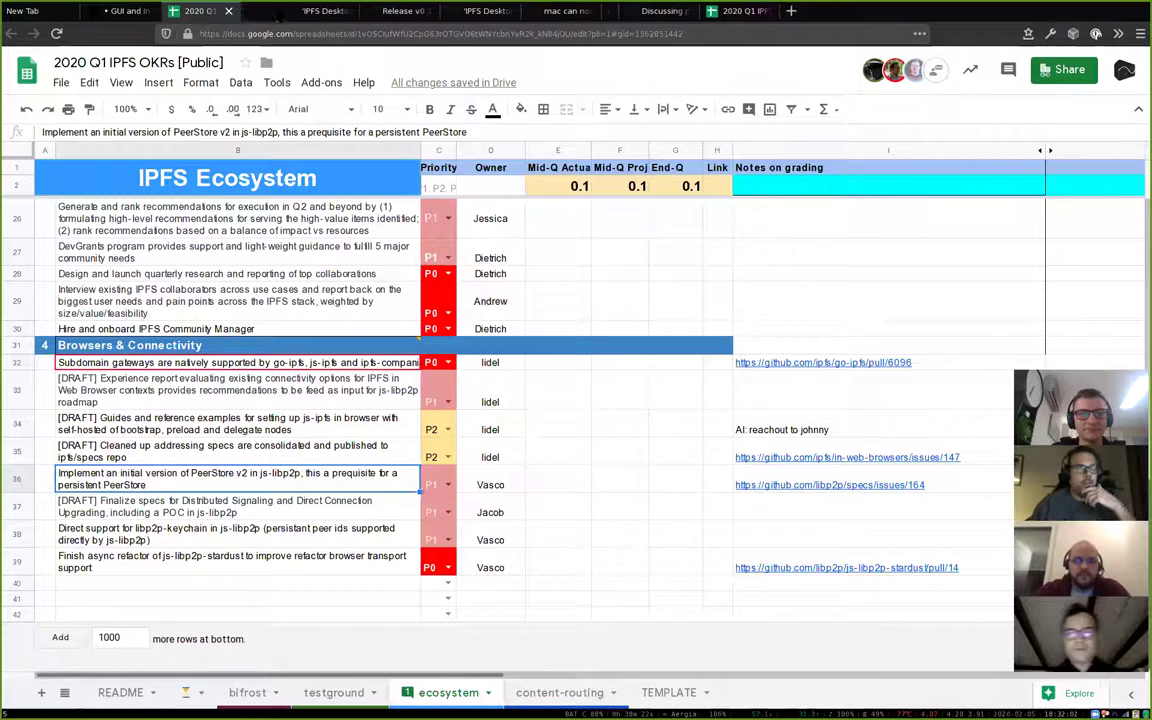
middle_click(280, 12)
middle_click(280, 12)
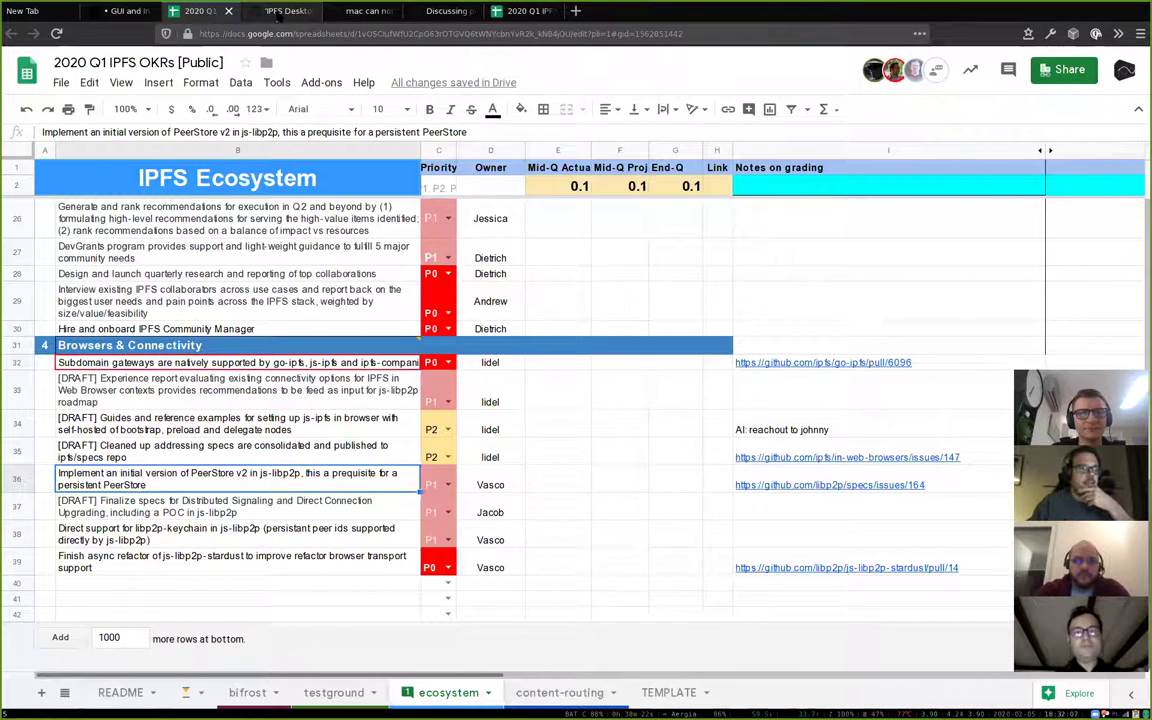
middle_click(280, 12)
middle_click(279, 14)
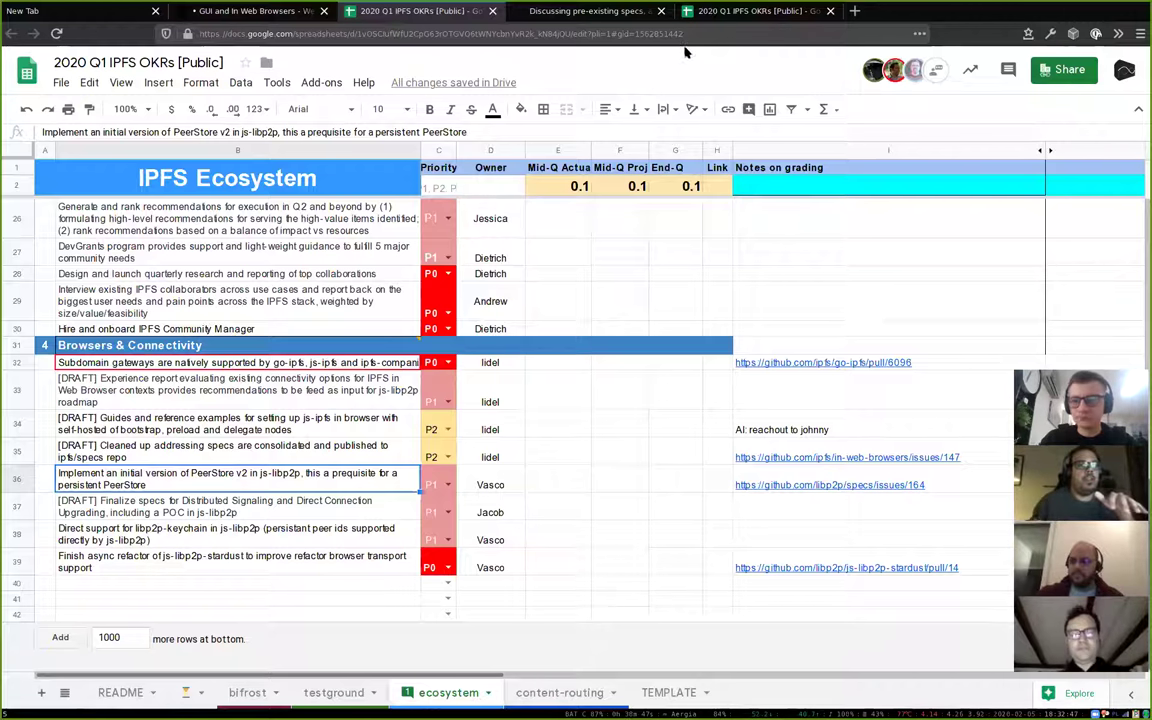
mouse_move(823, 362)
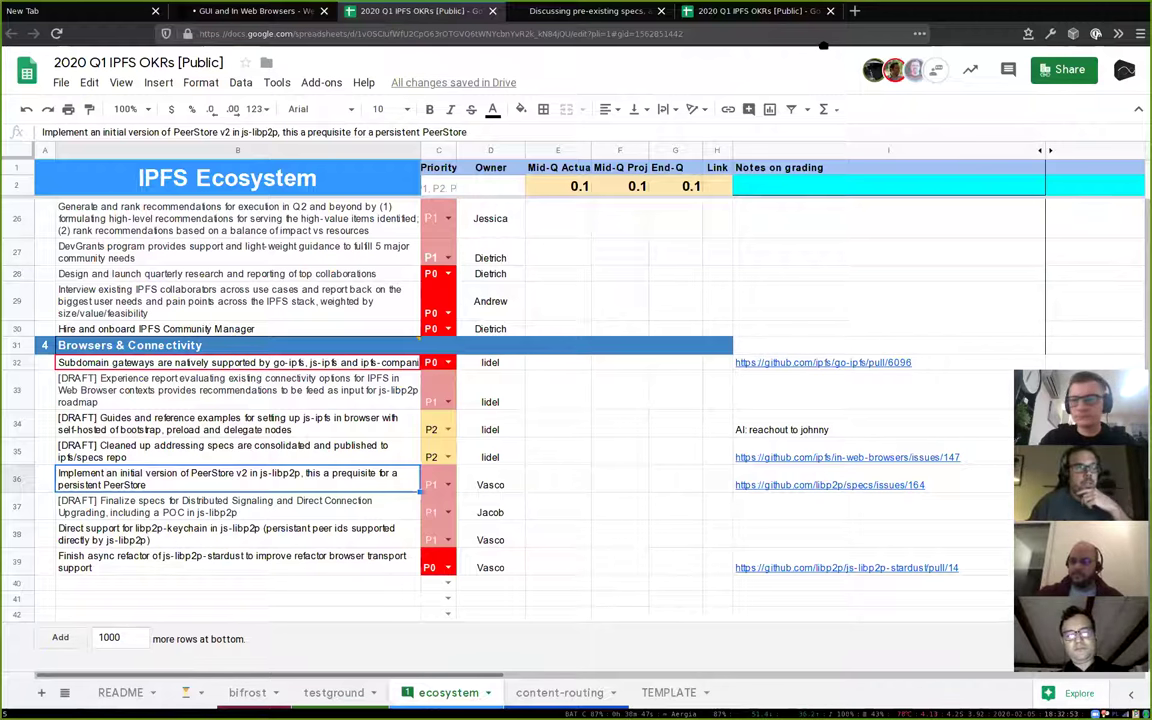
key("alt")
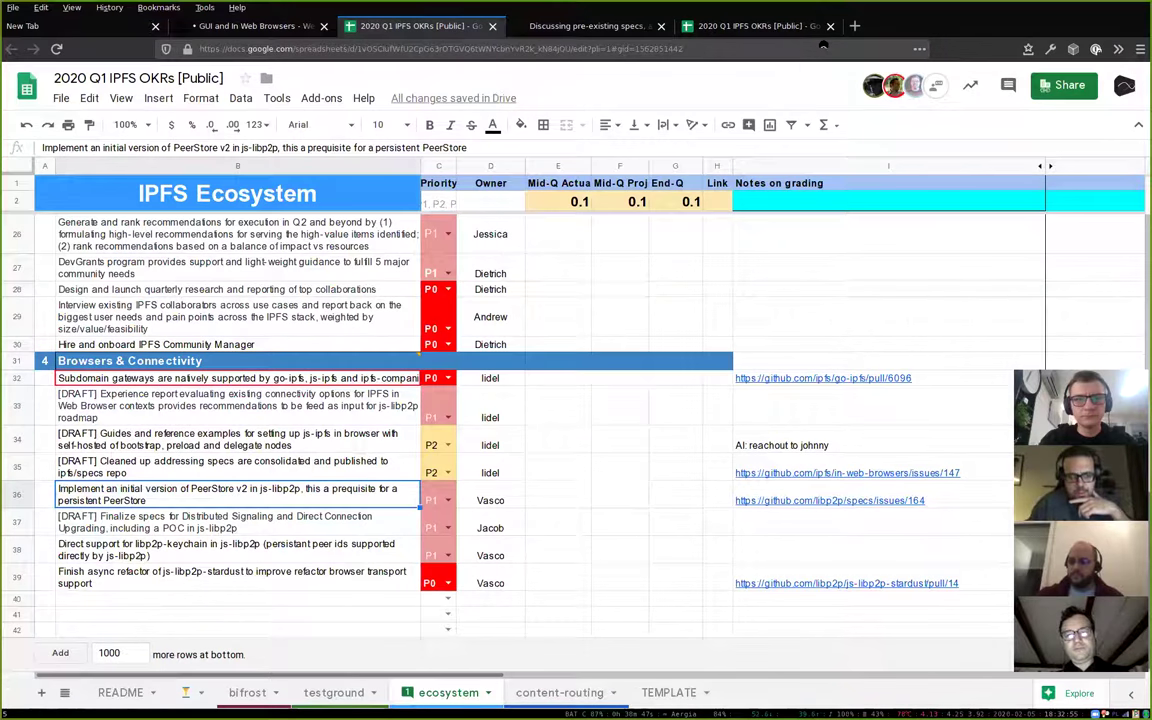
key("alt")
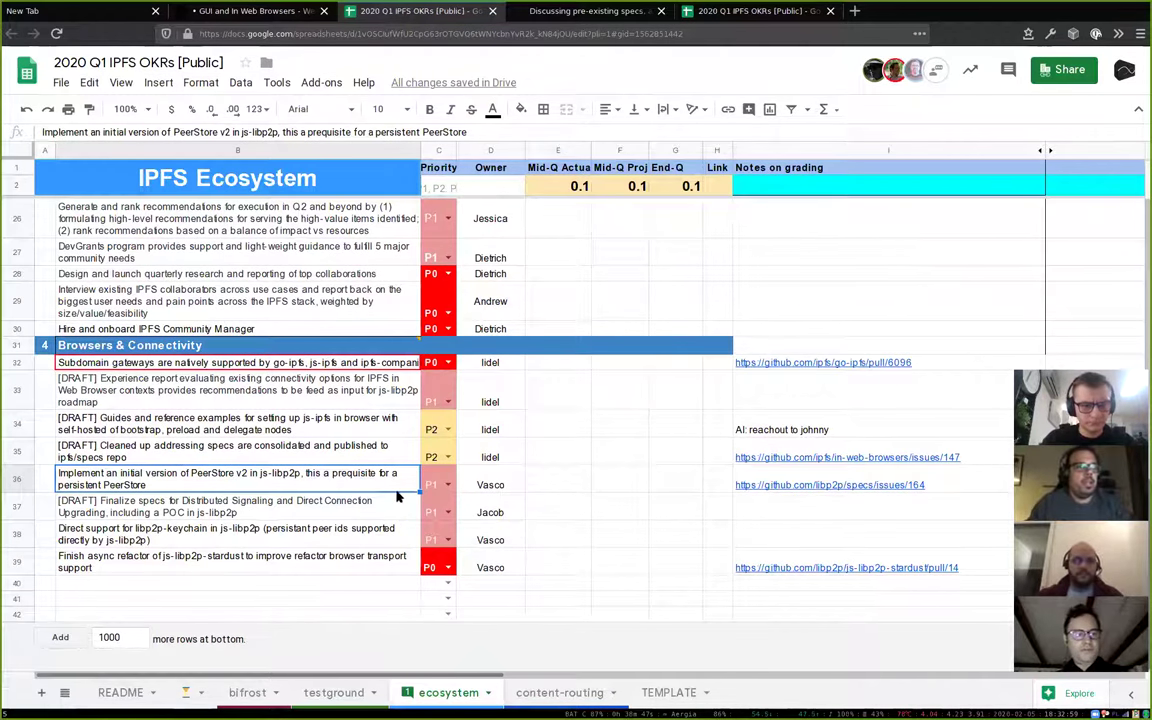
left_click(394, 537)
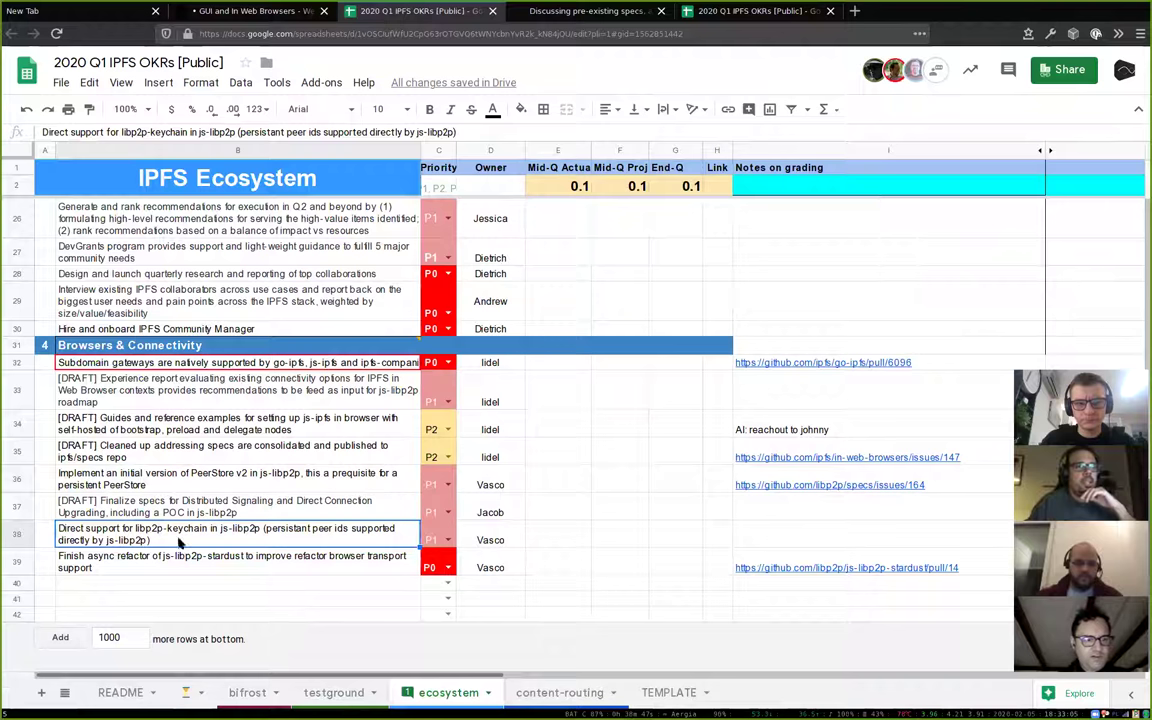
key("Left")
key("Right")
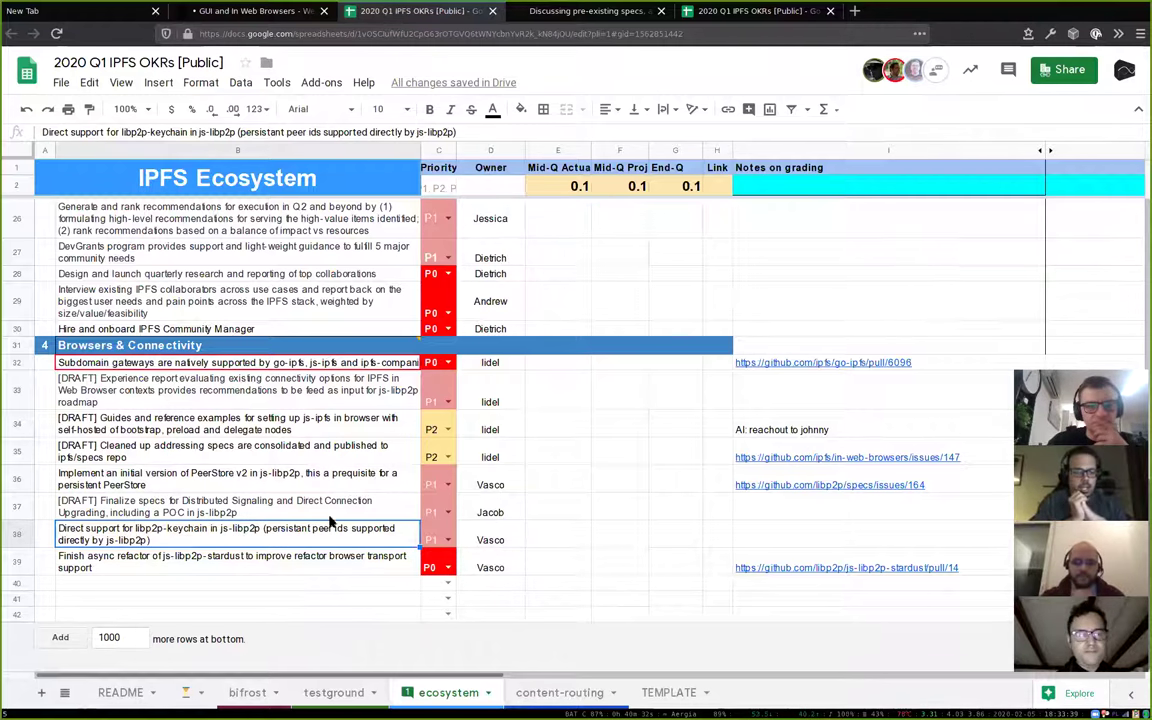
left_click(183, 568)
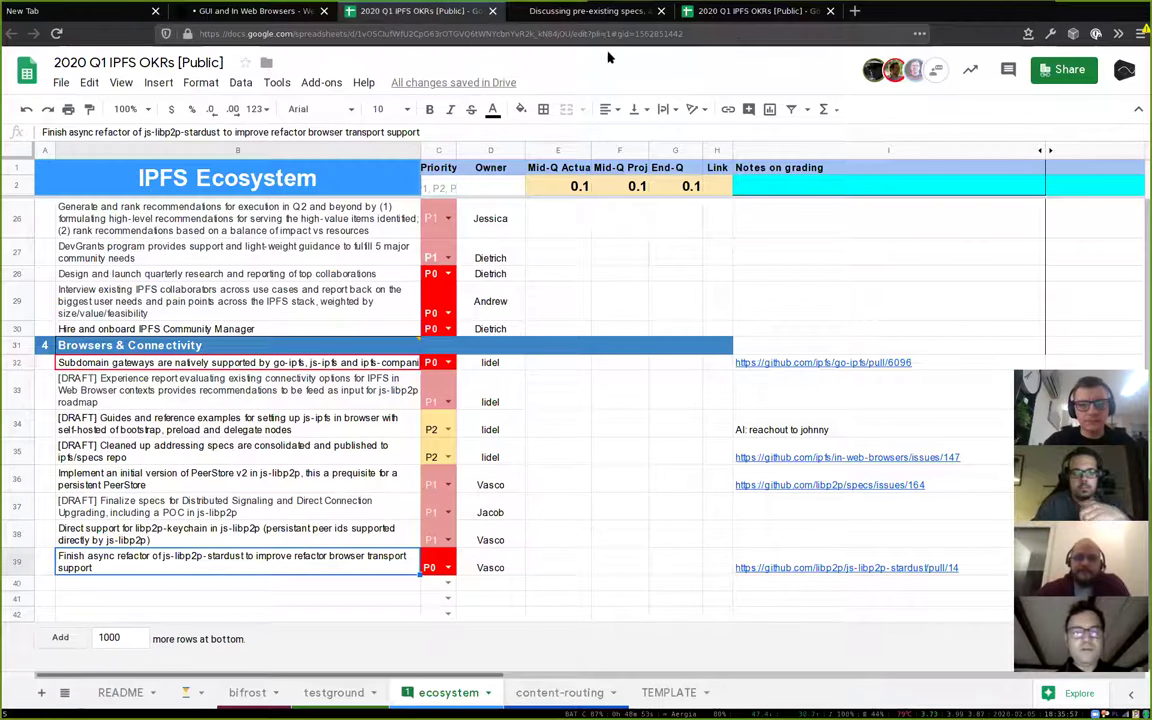
Review the PeerStore v2 and row 37 distributed signaling objectives, then return to the HackMD meeting notes.
left_click(300, 478)
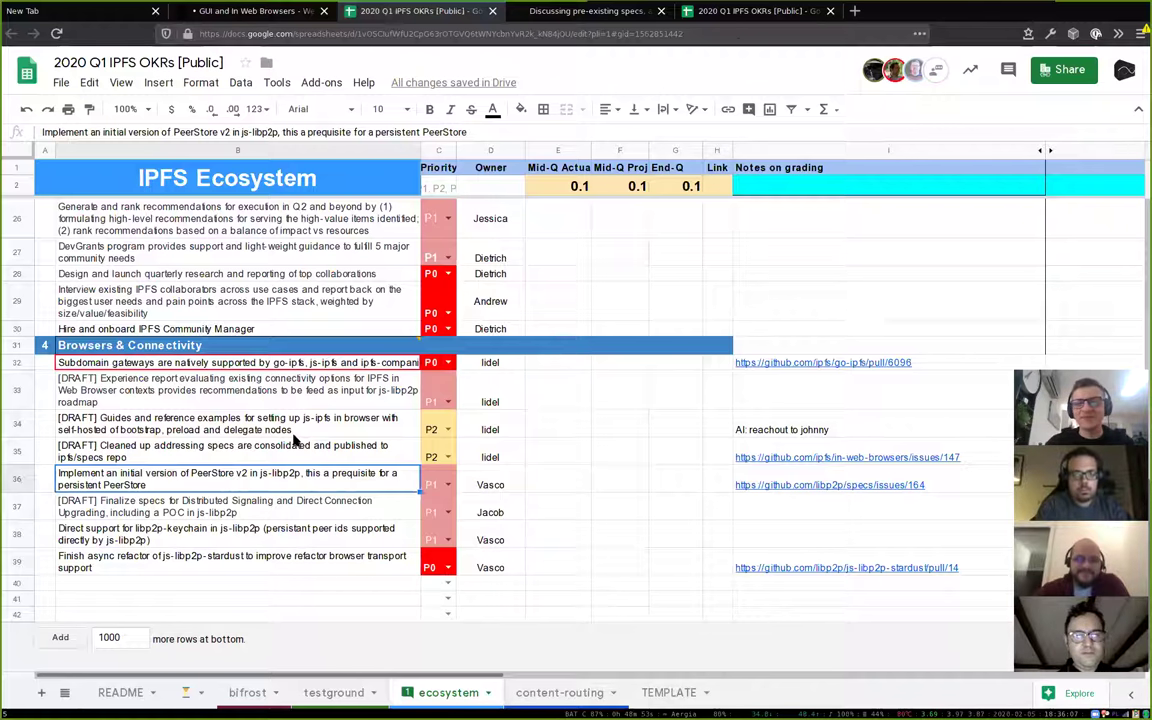
left_click(342, 508)
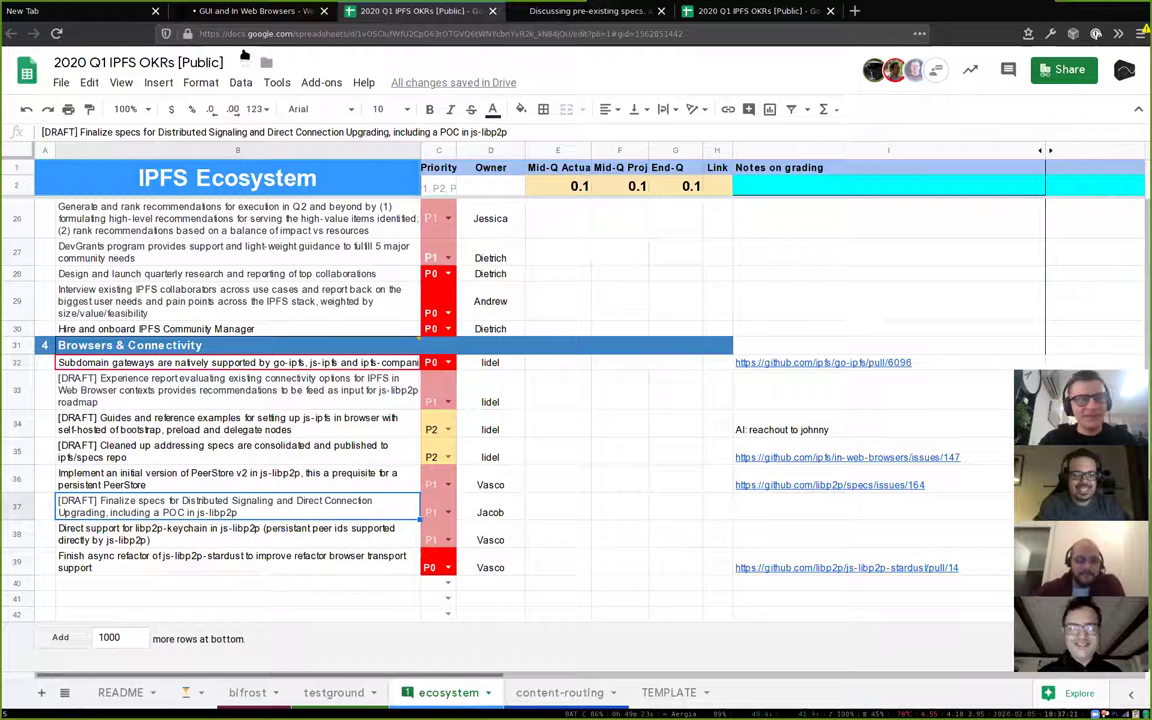
left_click(262, 11)
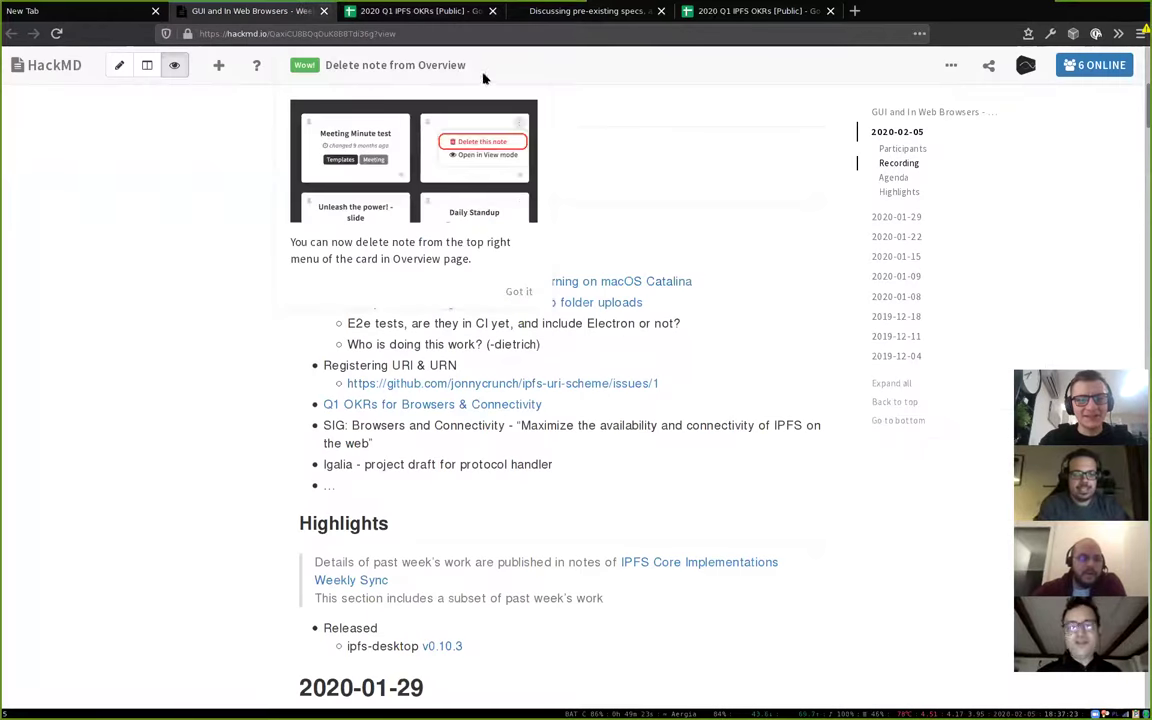